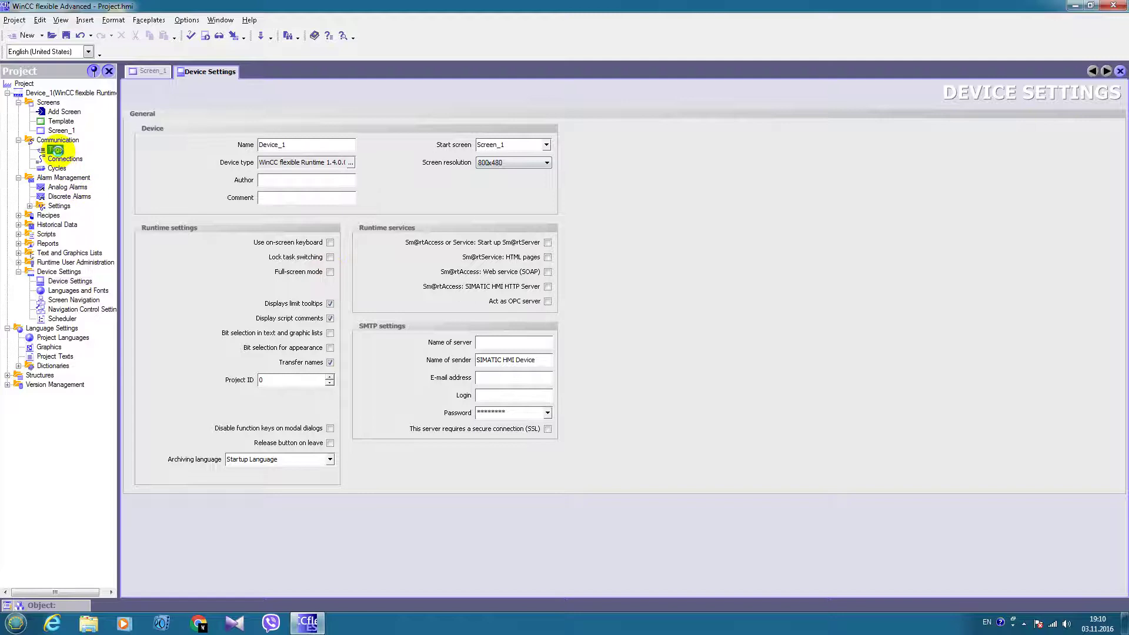
Create an internal String tag named user_name, then open the Scheduler editor
double_click(172, 116)
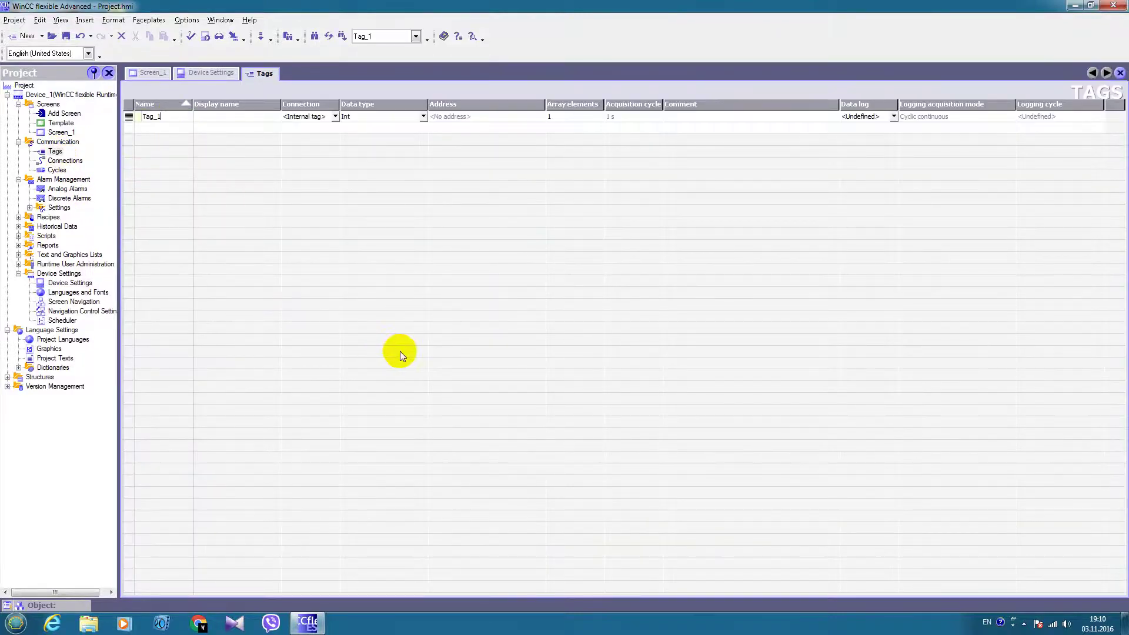
type("user_name")
left_click(423, 116)
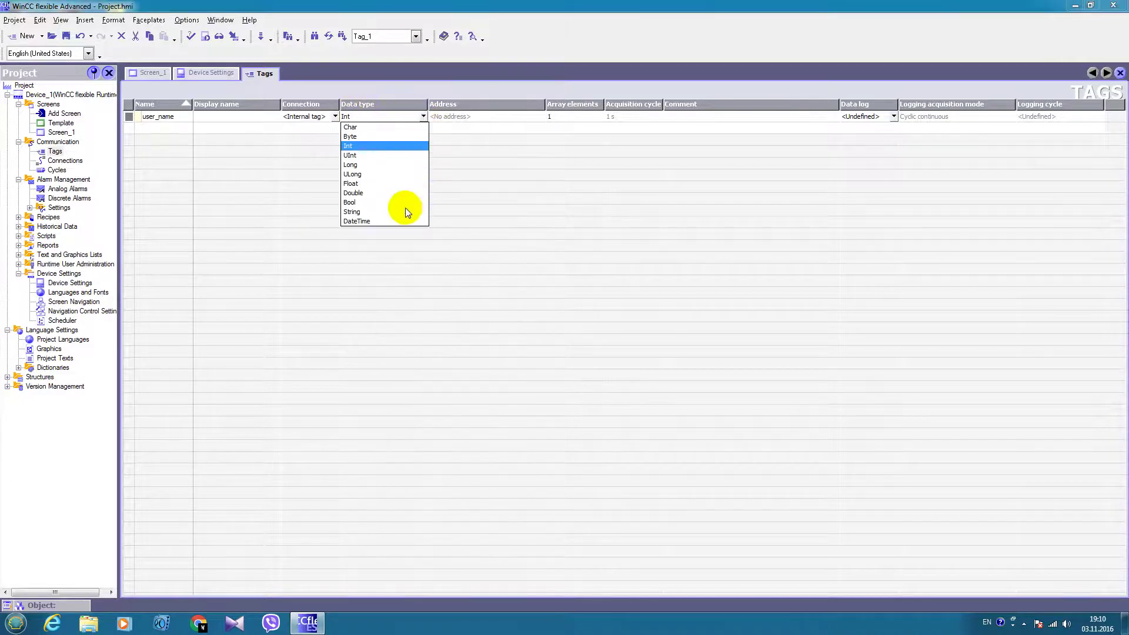
left_click(346, 213)
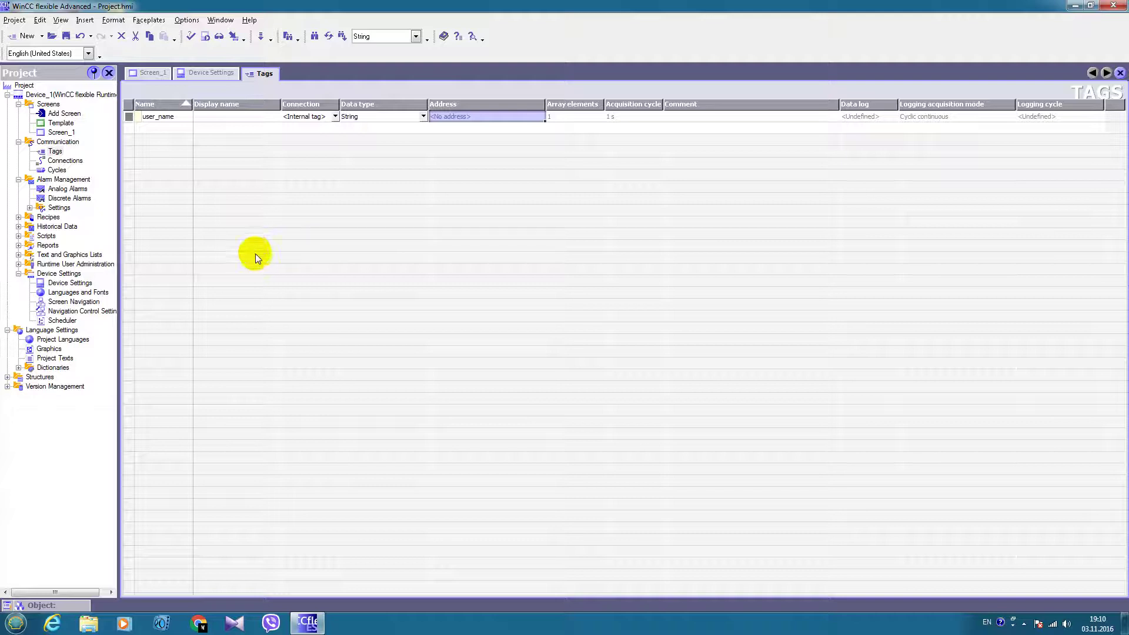
double_click(61, 320)
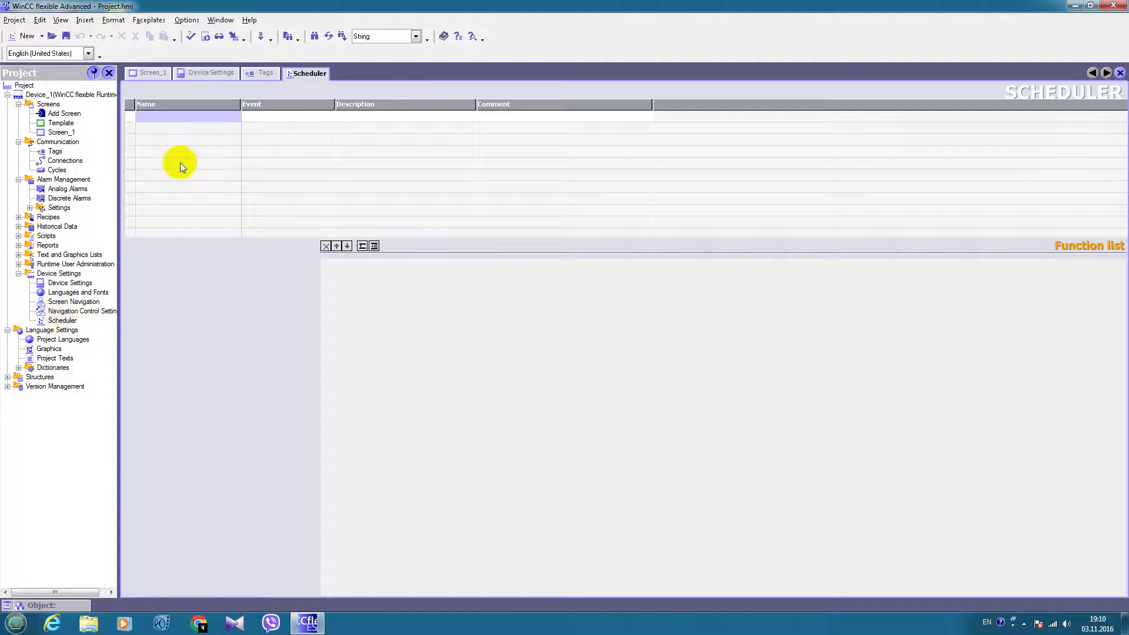
Add scheduler job Job_1 triggered by the Change user event
double_click(190, 118)
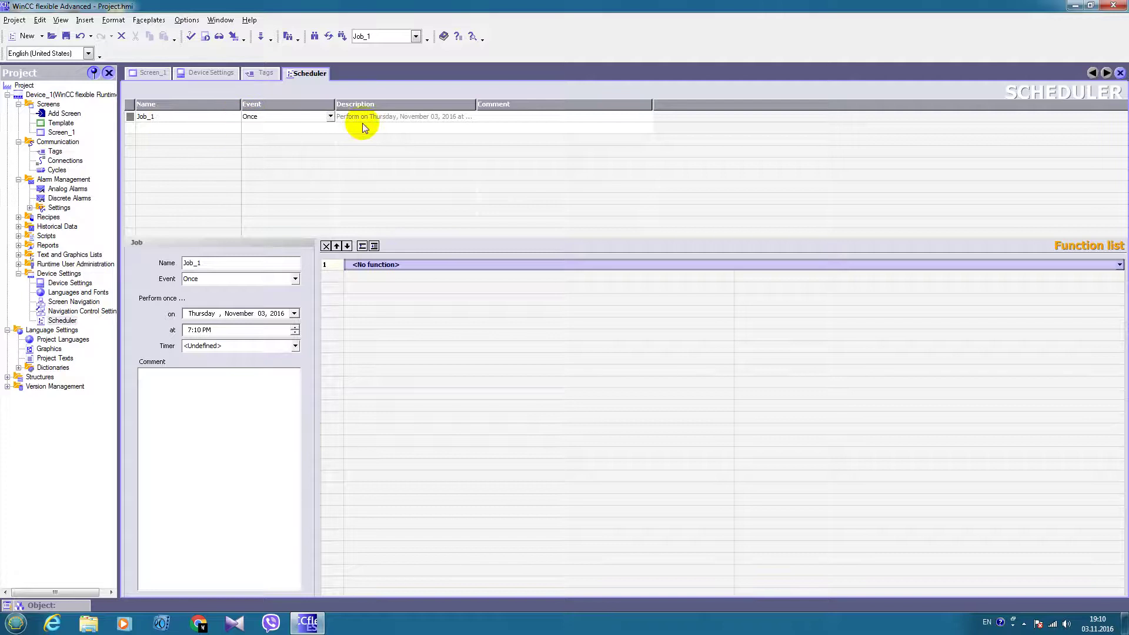
left_click(330, 116)
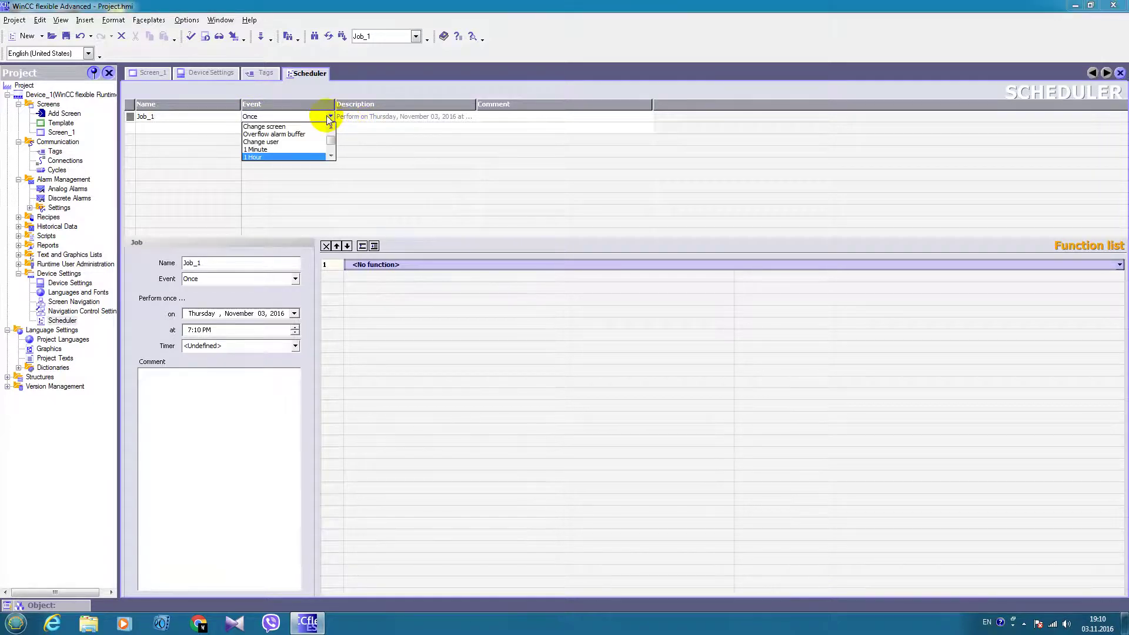
left_click(271, 142)
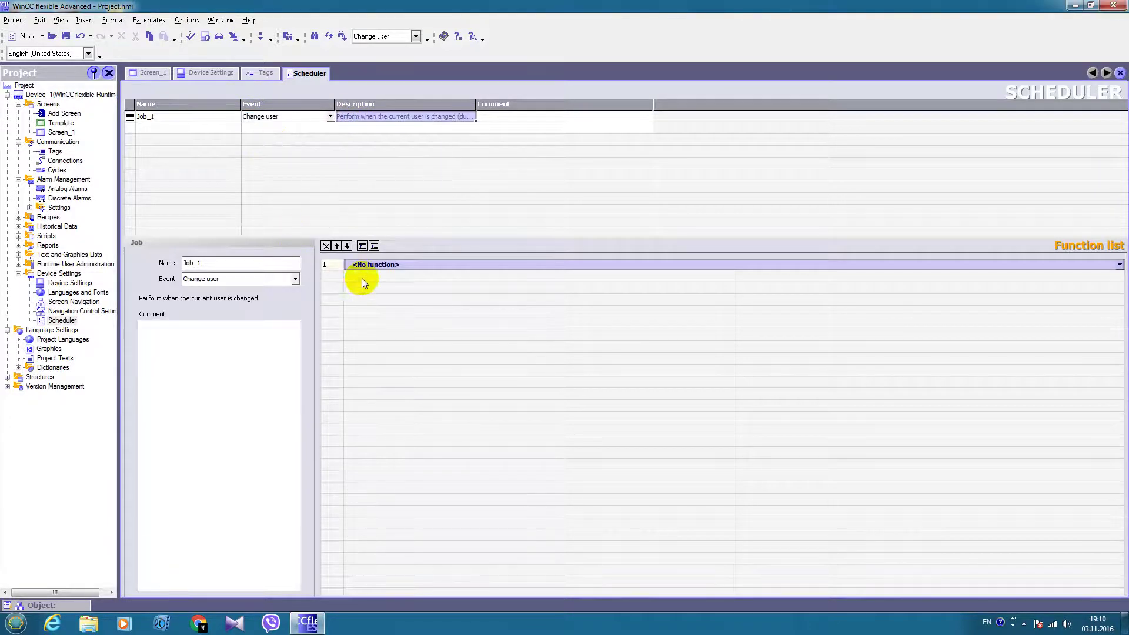
Give Job_1 the GetUserName function with user_name as its output tag
left_click(387, 265)
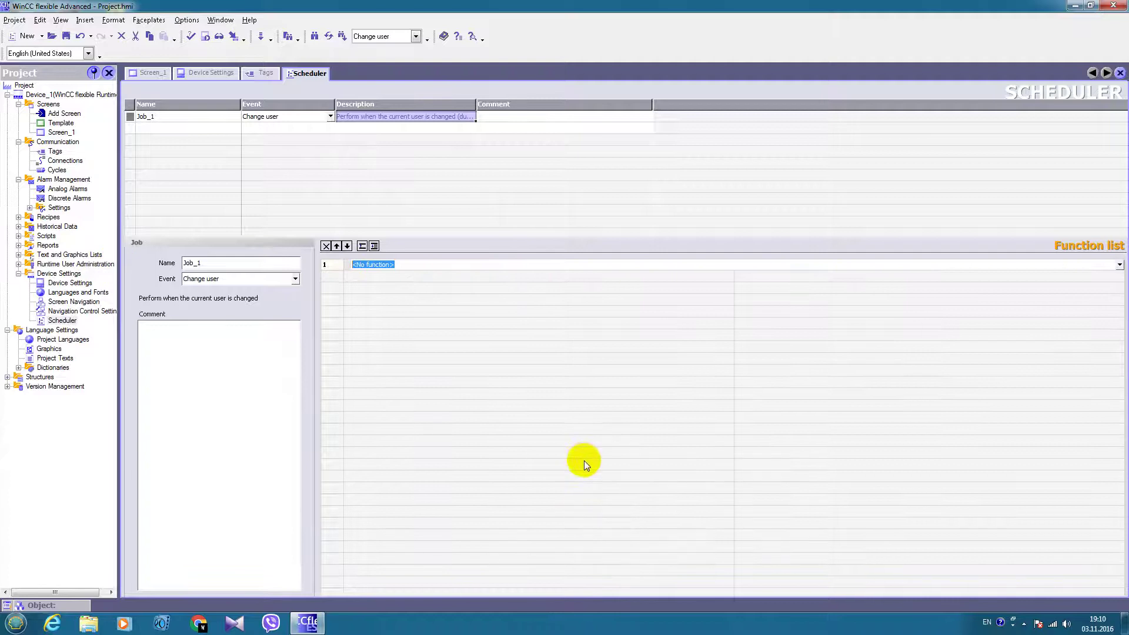
type("GetUserNa")
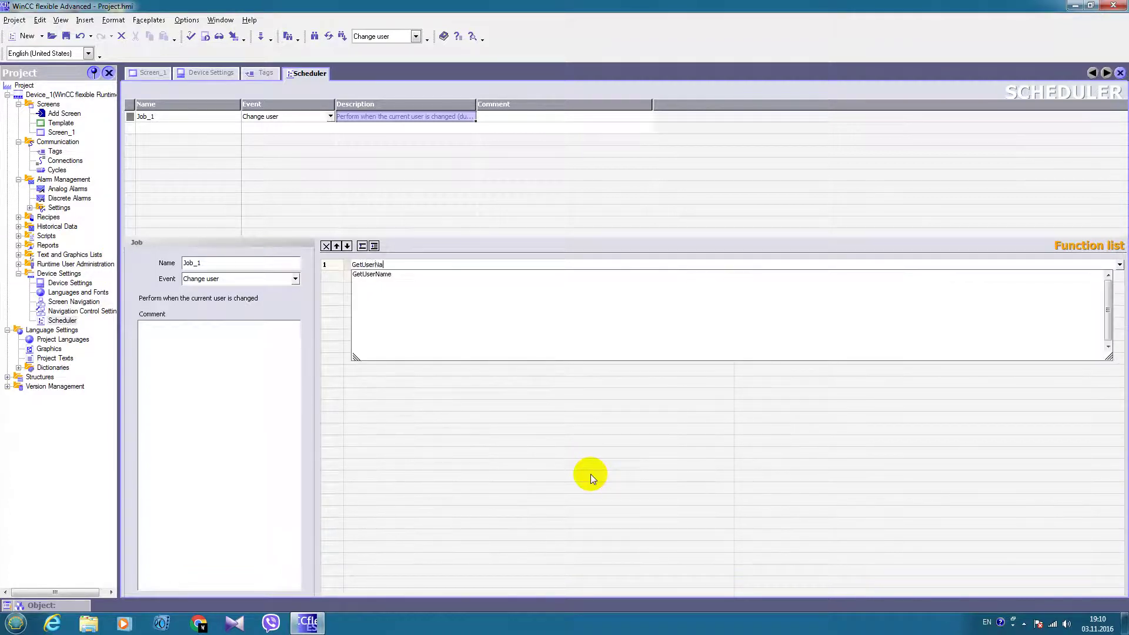
type("me")
key("Return")
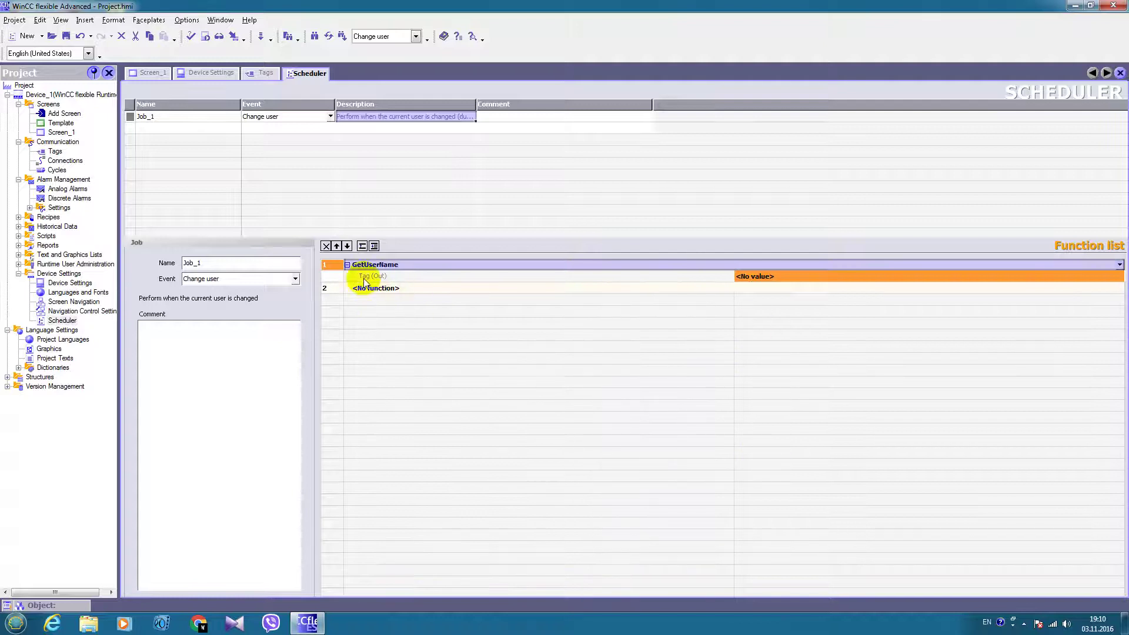
left_click(1066, 281)
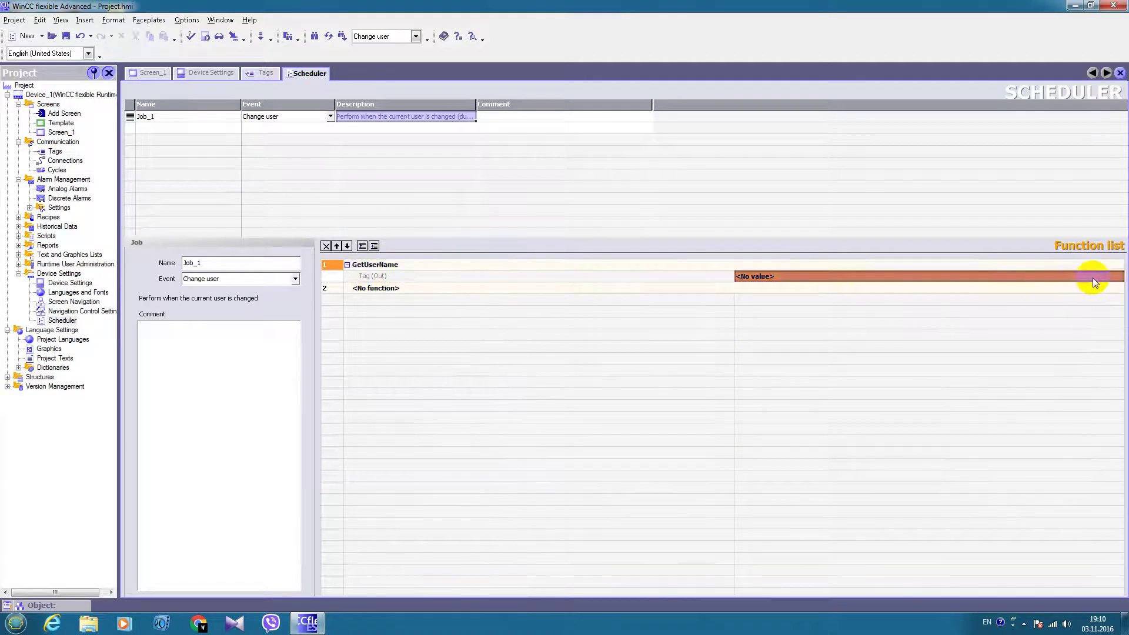
left_click(1118, 275)
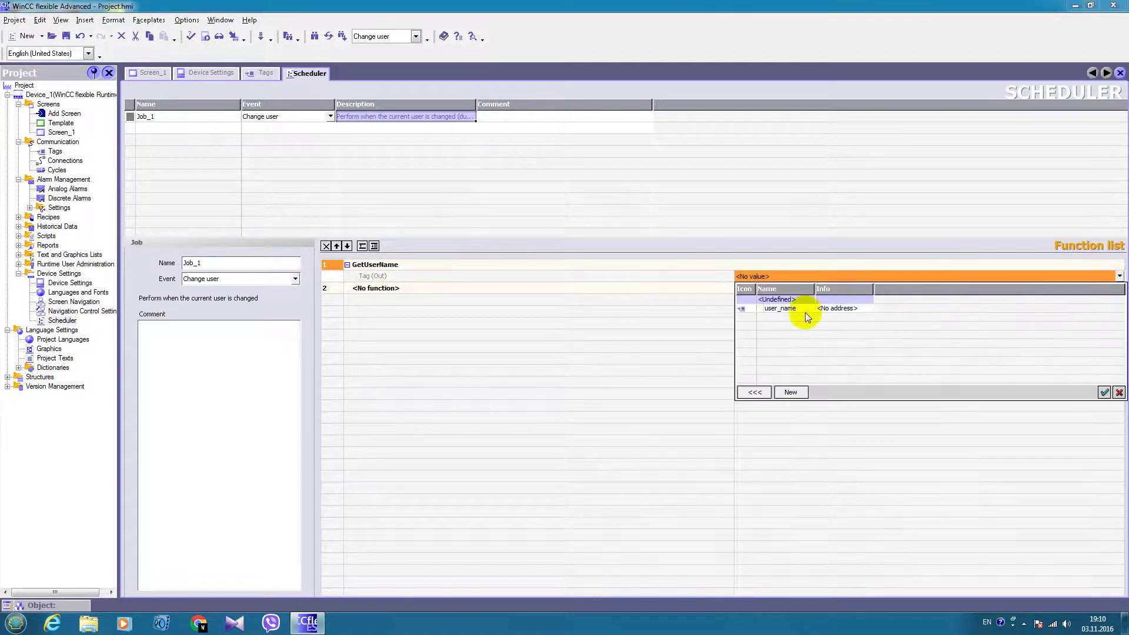
left_click(788, 309)
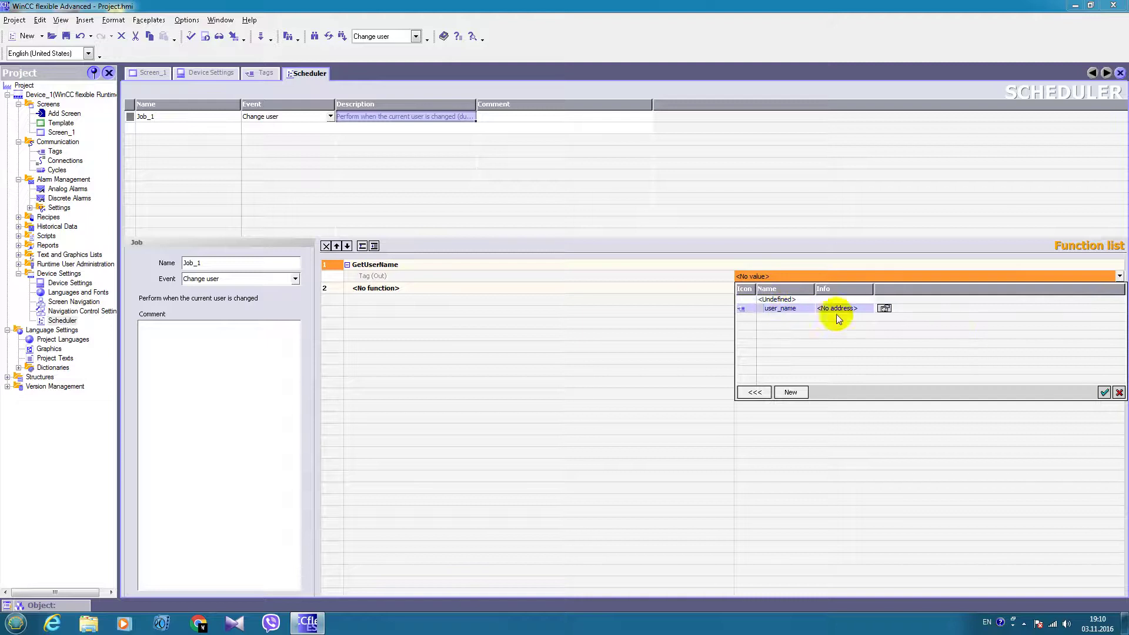
left_click(1102, 391)
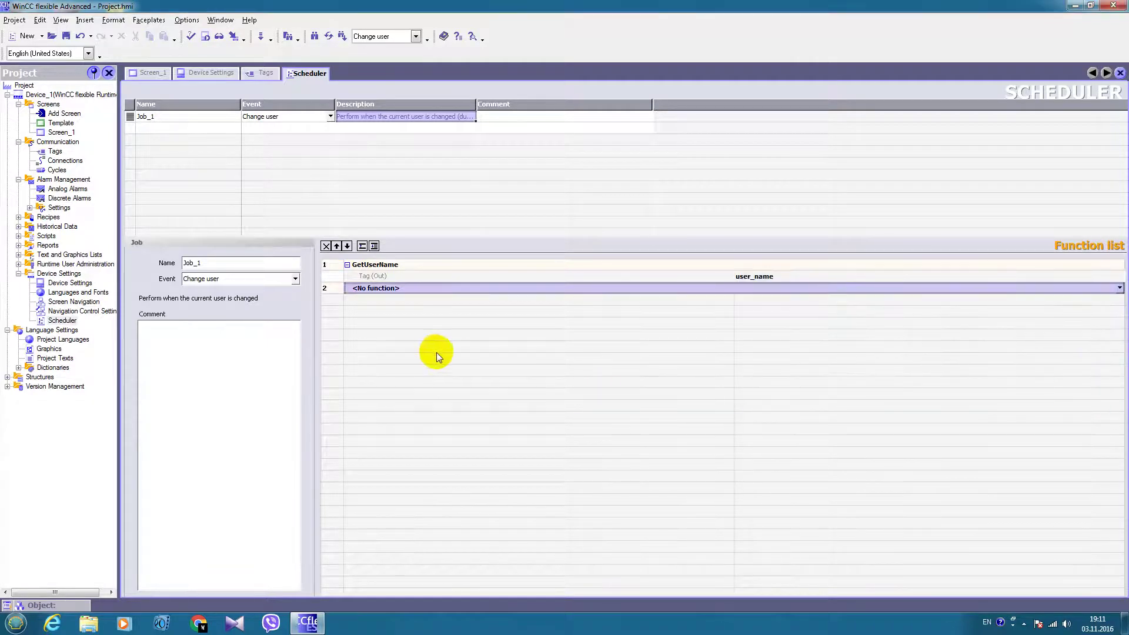
double_click(61, 132)
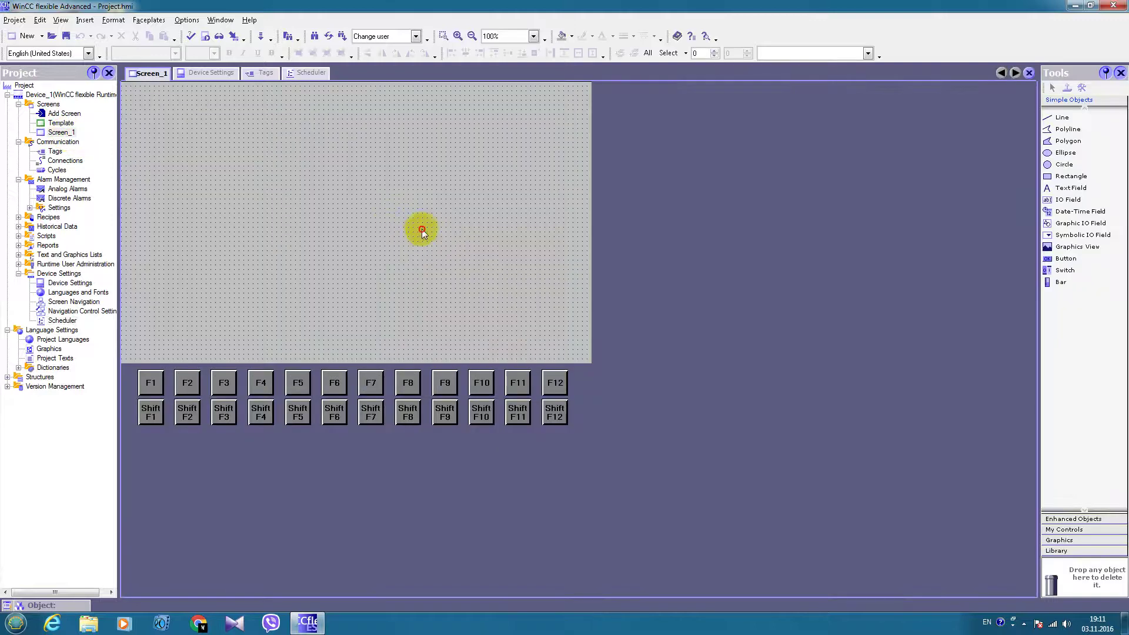
Place a User View at the top of Screen_1 and widen it across the screen
left_click(1061, 518)
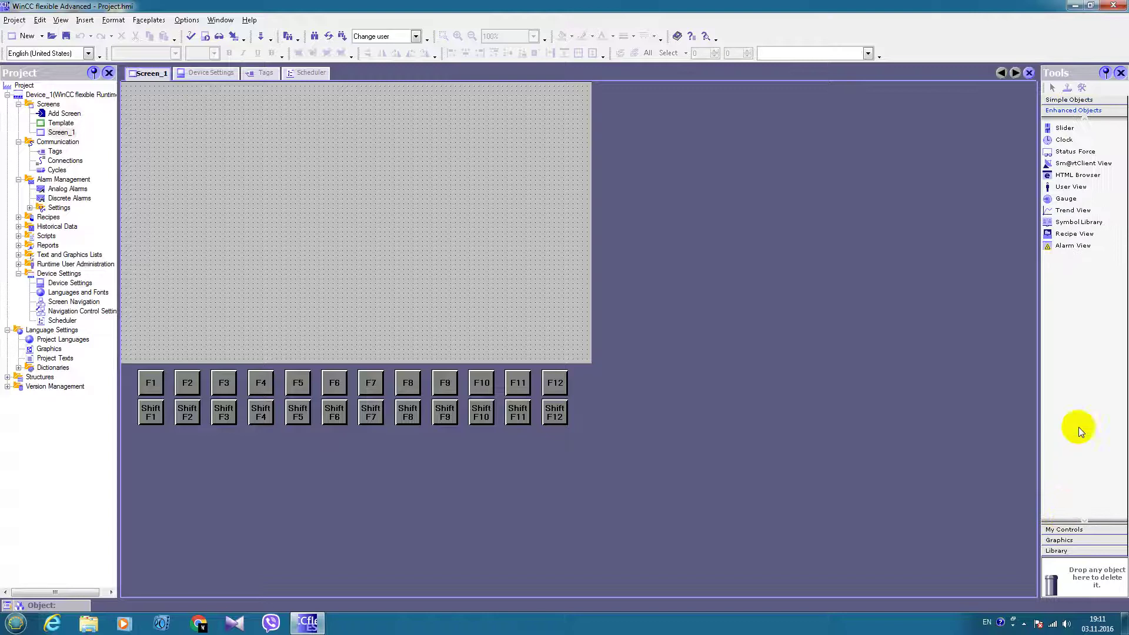
left_click(1070, 189)
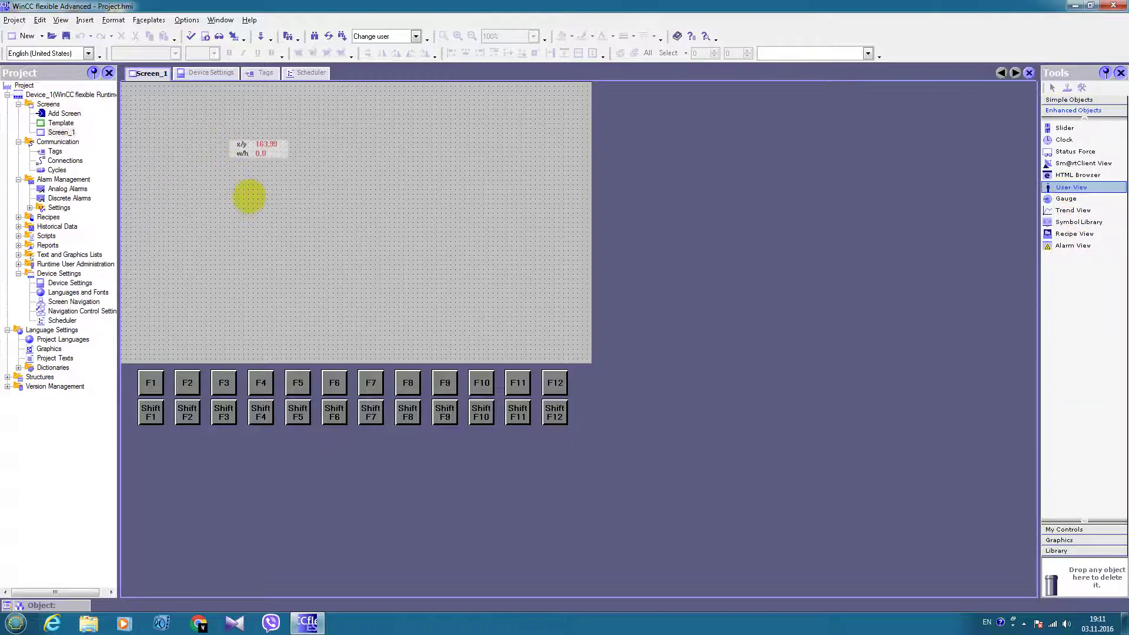
left_click(217, 141)
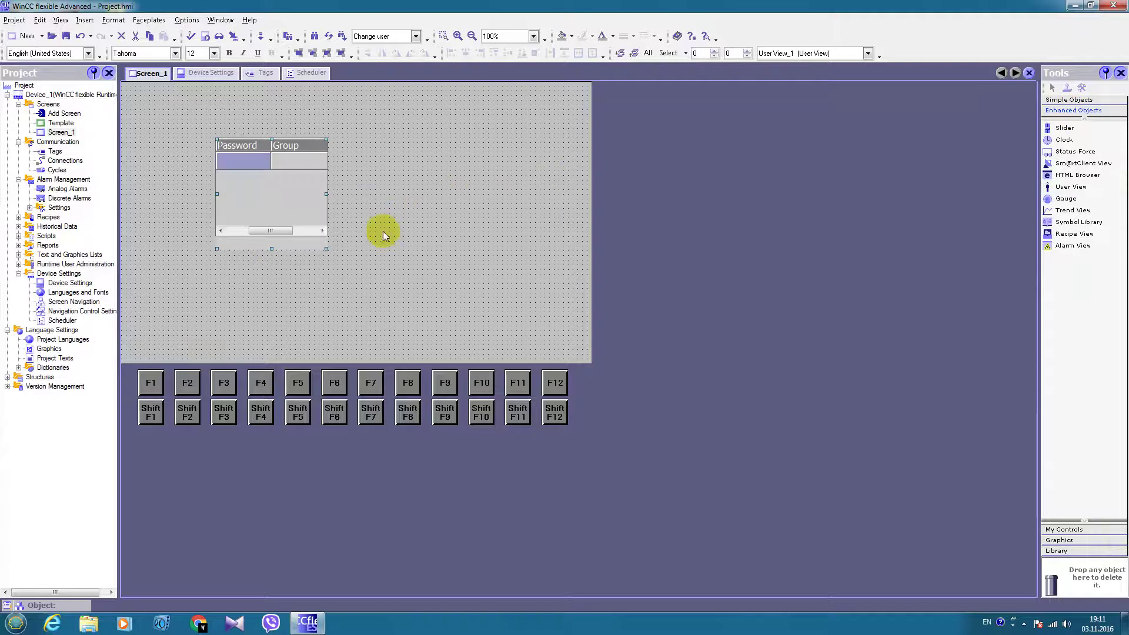
left_click_drag(326, 250, 535, 280)
left_click_drag(416, 216, 336, 169)
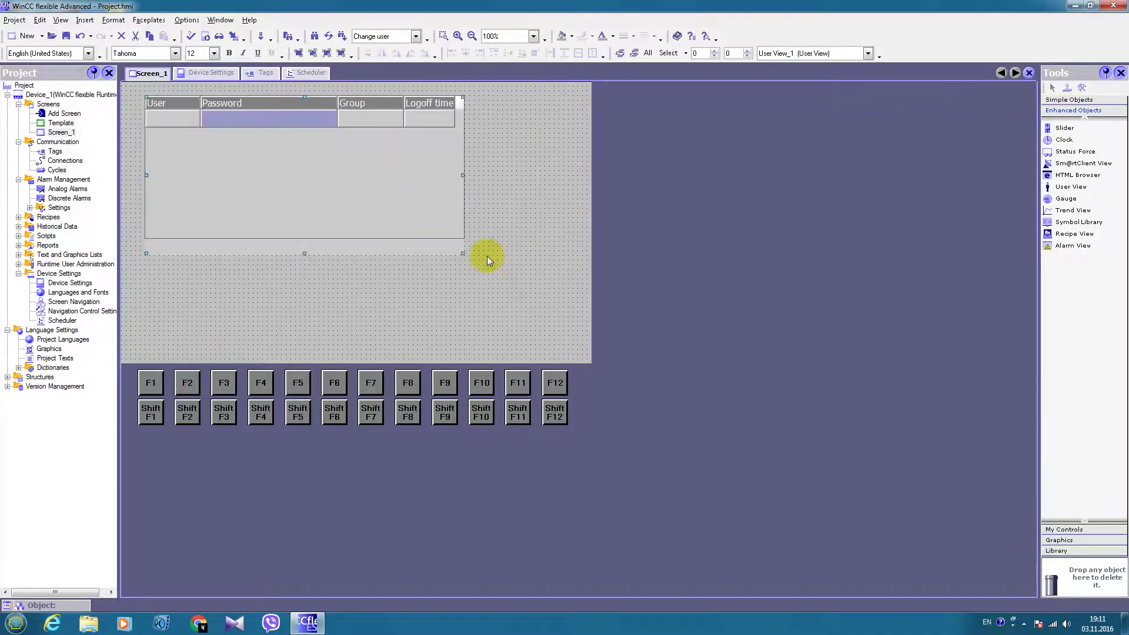
left_click_drag(464, 253, 562, 283)
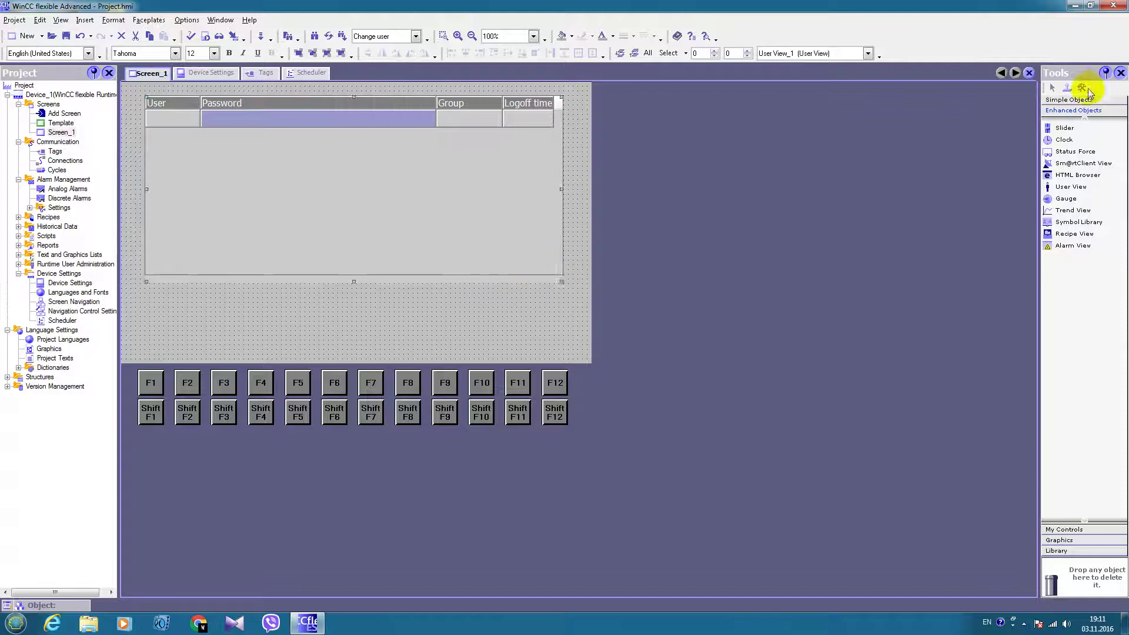
left_click(1070, 100)
Add two buttons beneath the User View and arrange them side by side
left_click_drag(1066, 259, 406, 322)
left_click(212, 320)
left_click_drag(228, 318, 262, 327)
left_click_drag(405, 325, 464, 325)
double_click(229, 324)
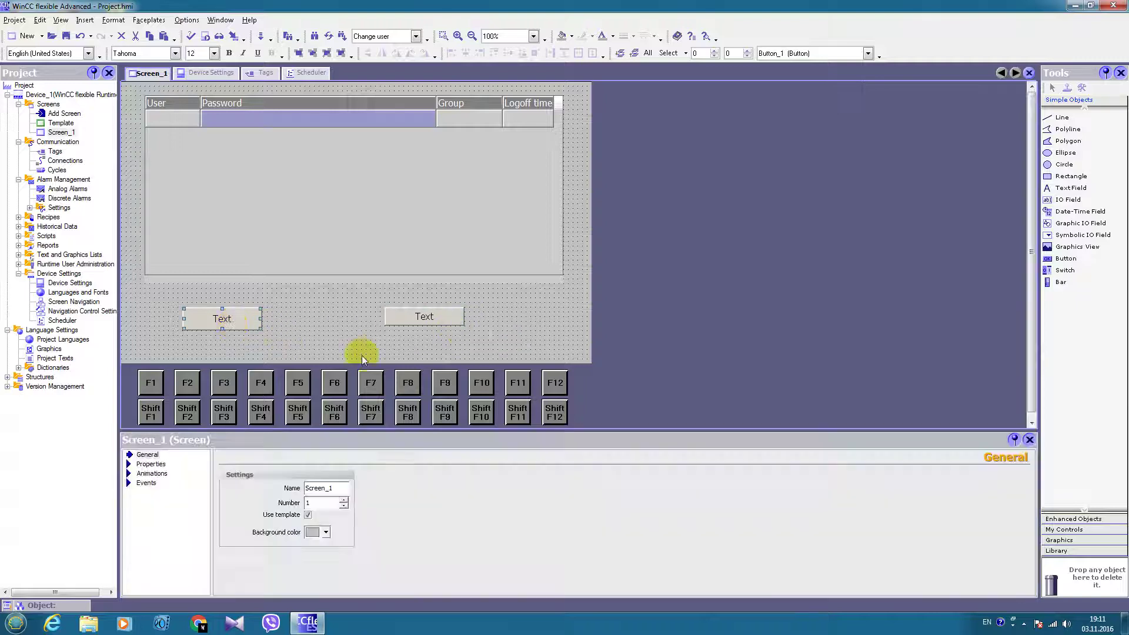
Change the first button's caption to Login
left_click(430, 504)
double_click(429, 504)
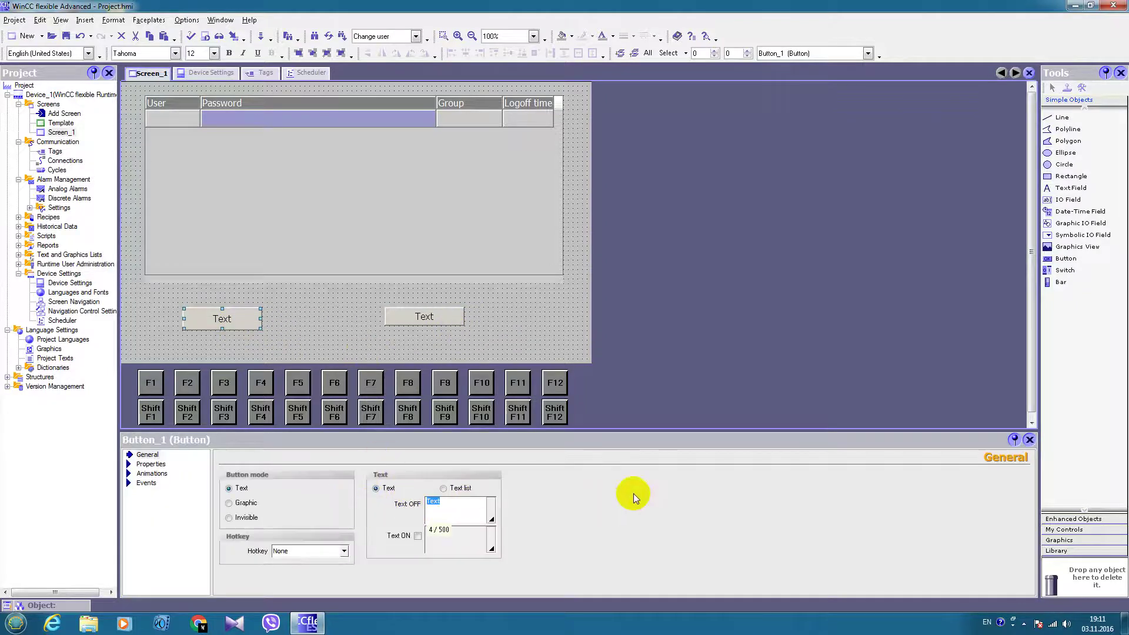
type("Logi")
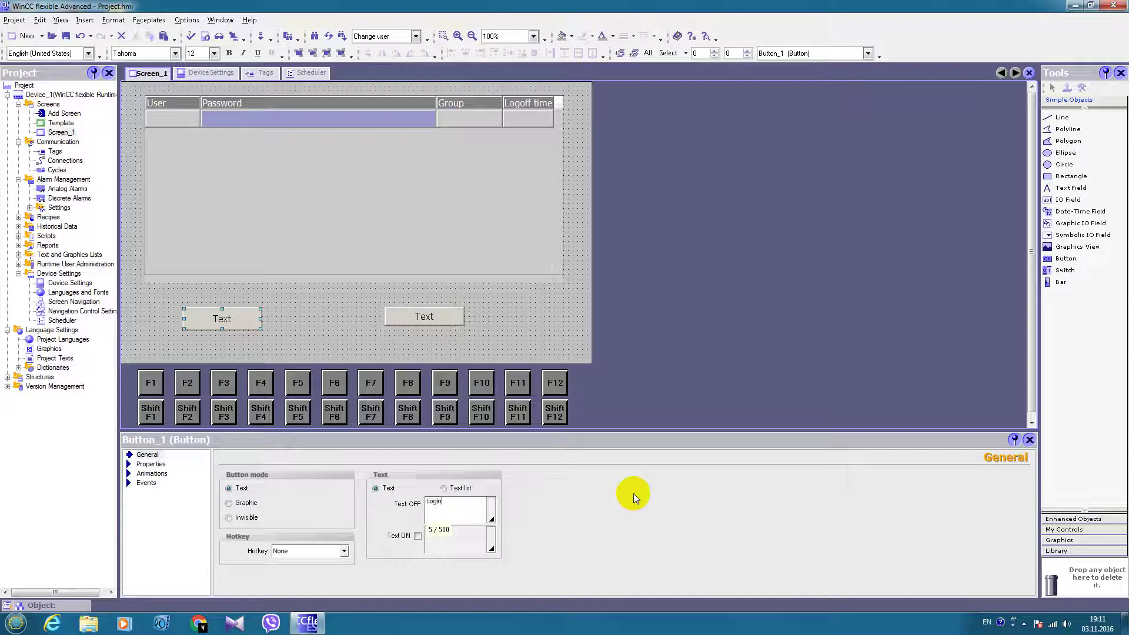
type("n")
Make the Login button's Click event run ShowLogonDialog
left_click(146, 483)
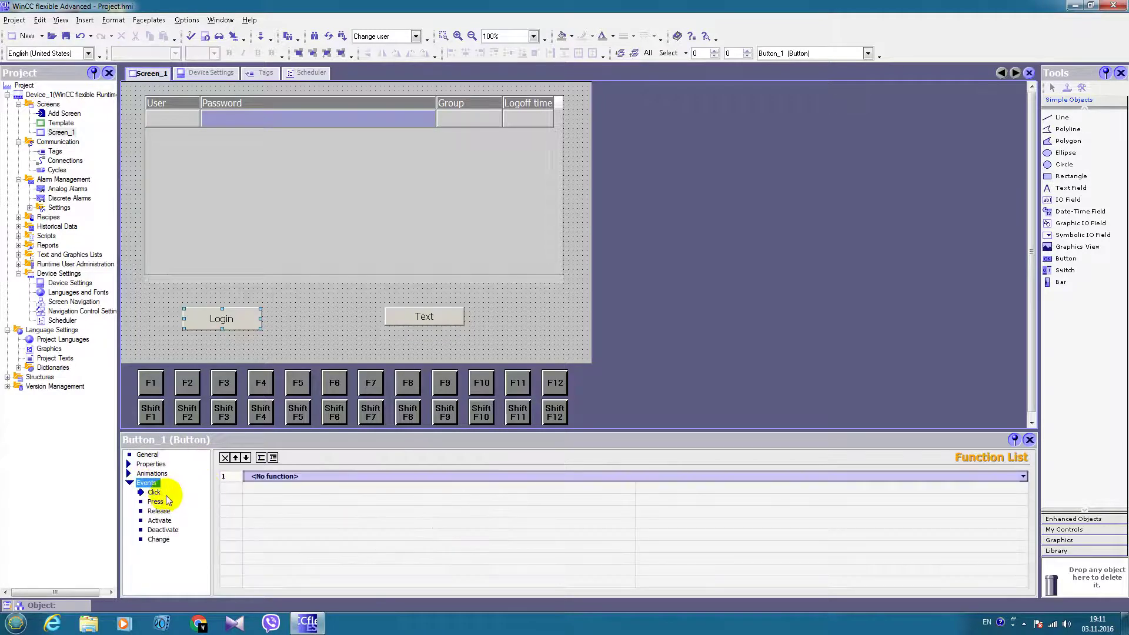
left_click(309, 476)
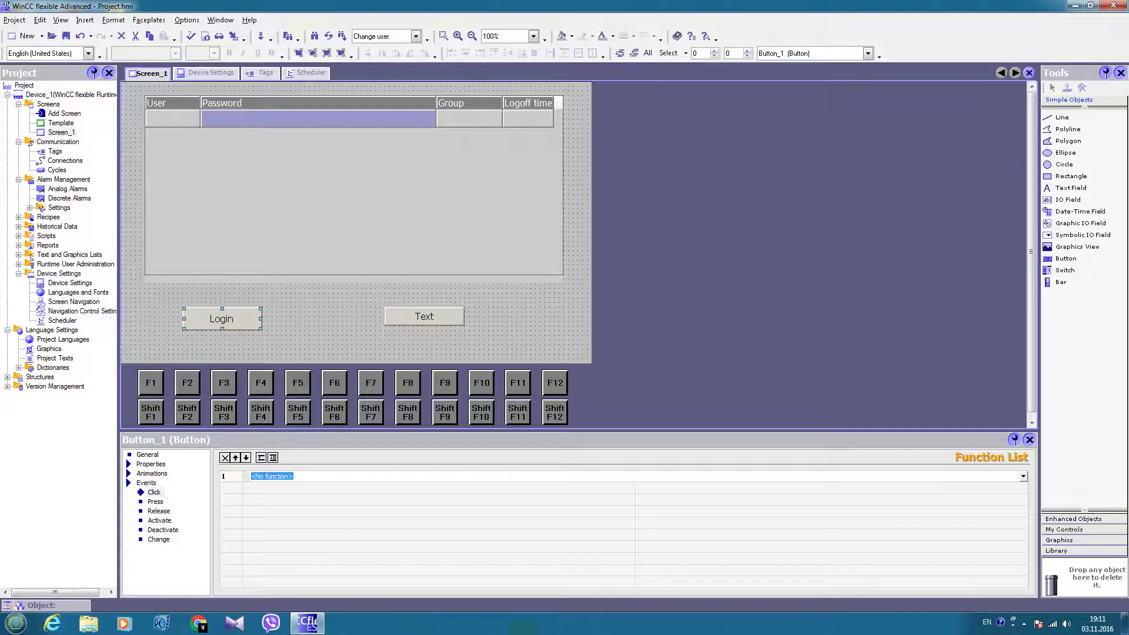
type("L")
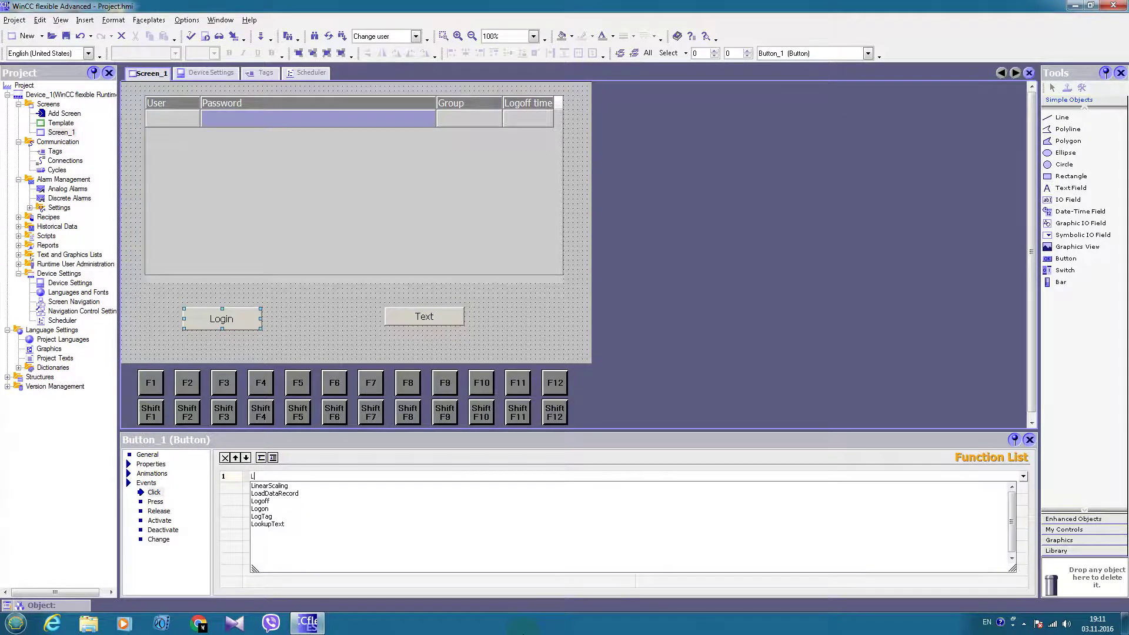
key("BackSpace")
type("Show")
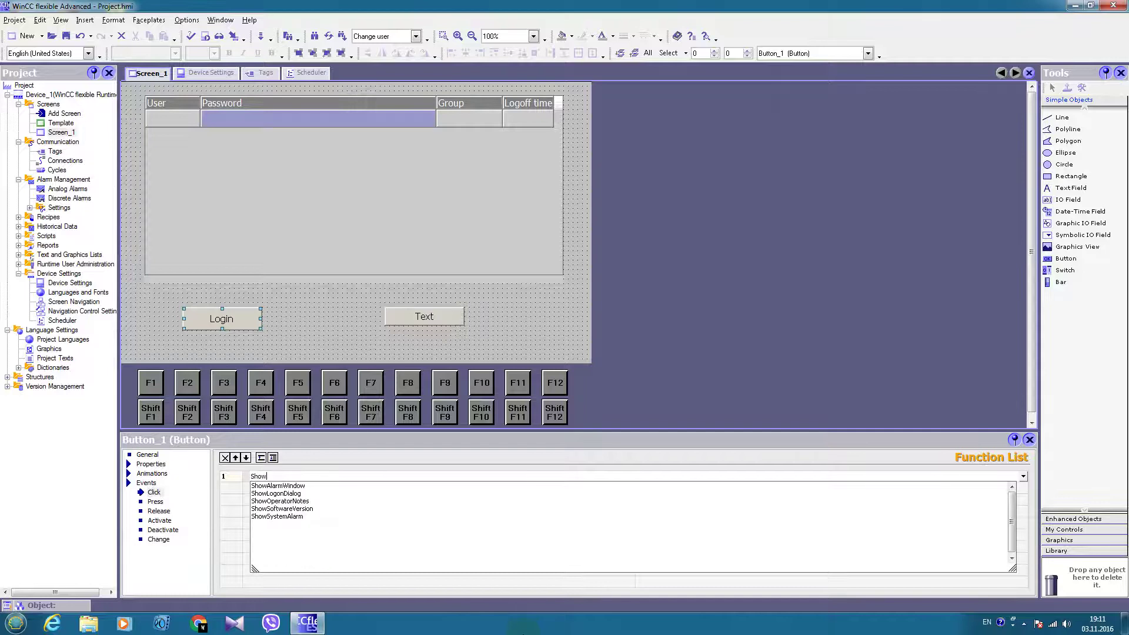
type("LogonDiaglo")
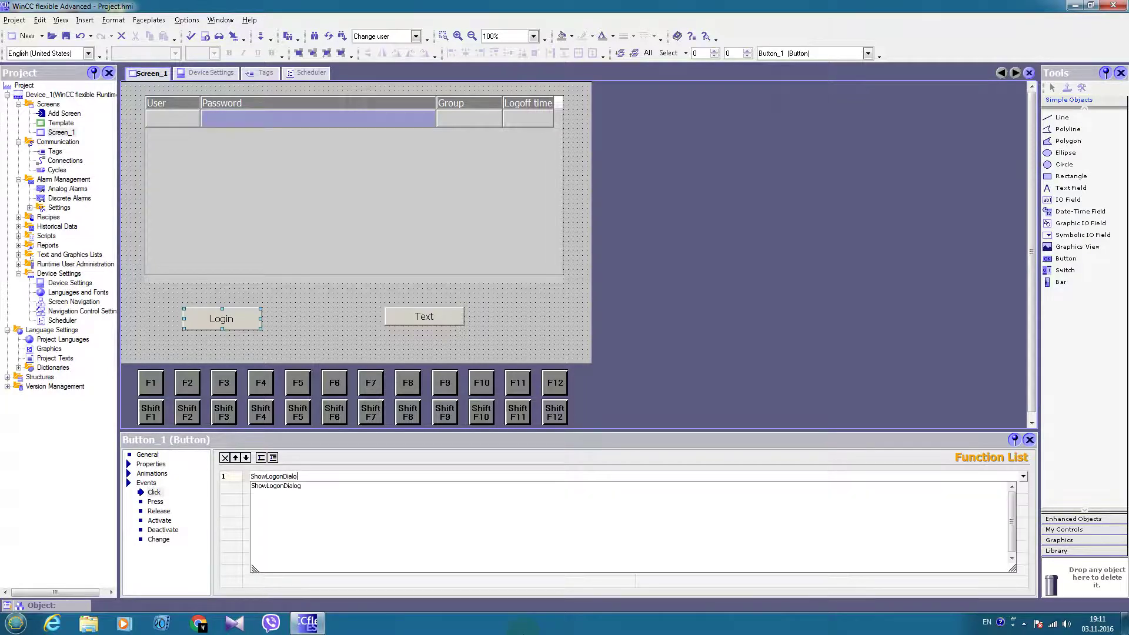
key("Return")
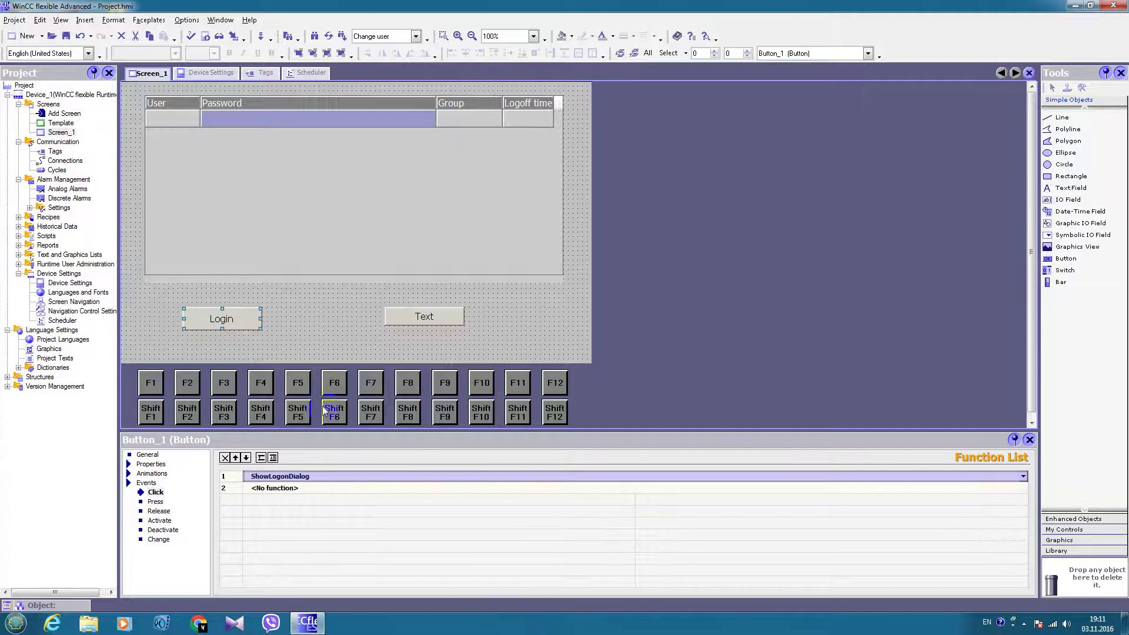
left_click(449, 315)
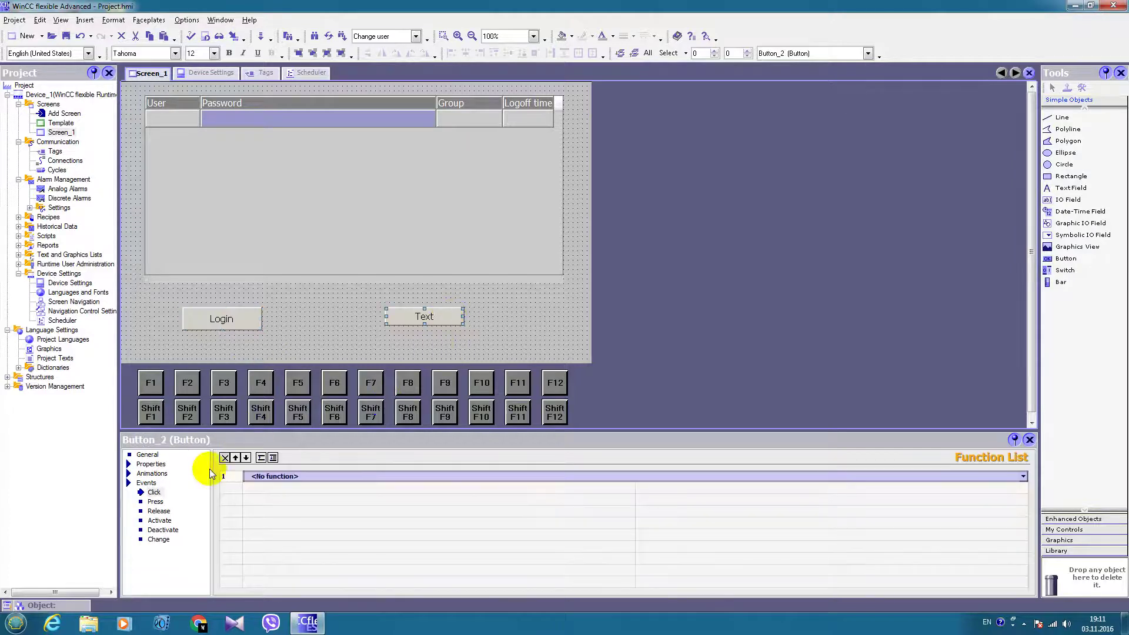
Change the second button's caption to Logoff
left_click(147, 455)
double_click(458, 510)
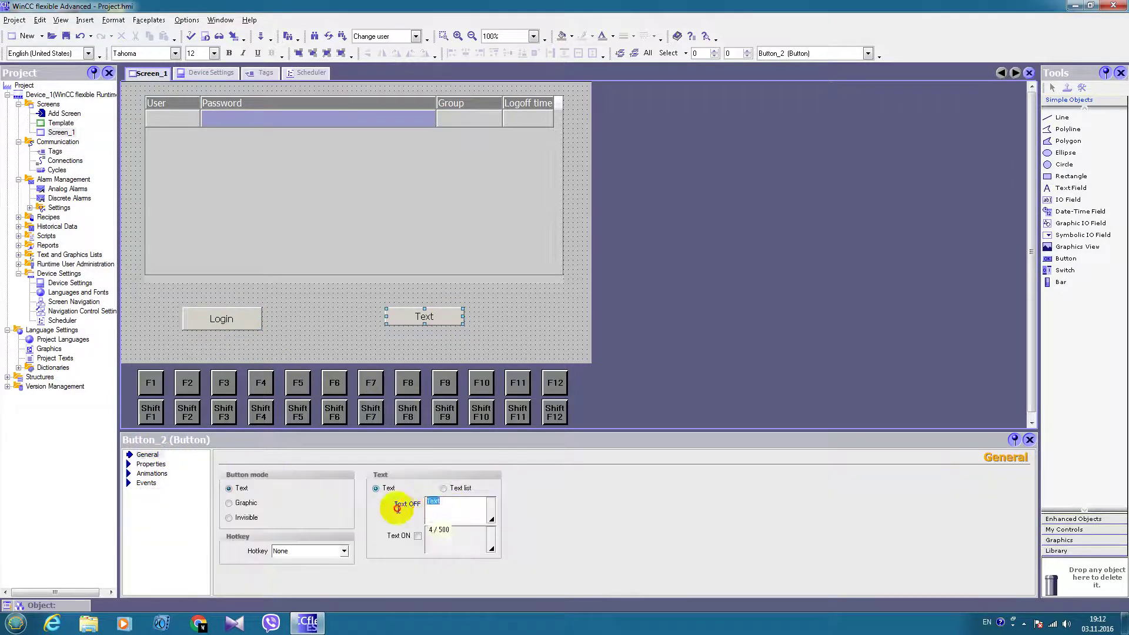
type("Logoff")
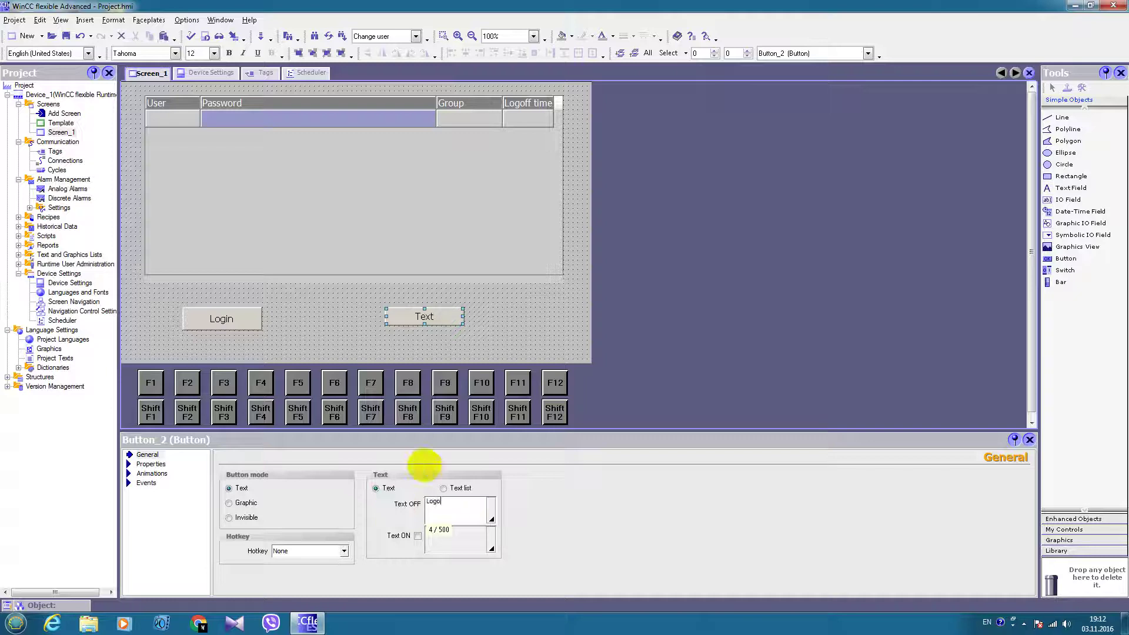
Make the Logoff button's Click event run the Logoff function
left_click(146, 483)
left_click(154, 492)
left_click(287, 476)
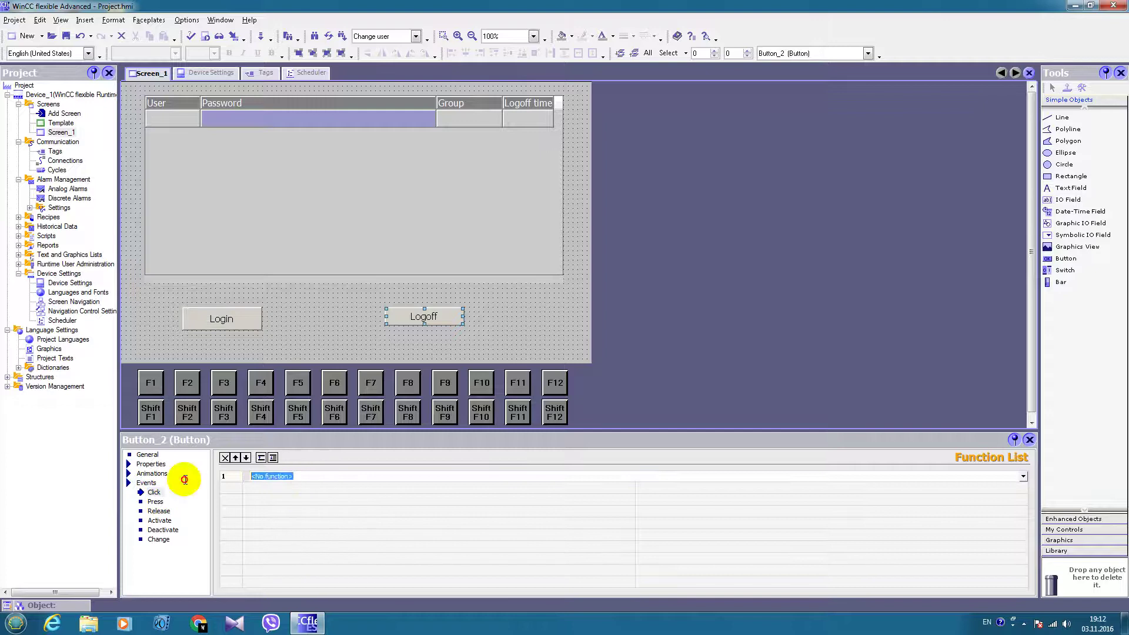
type("Lo")
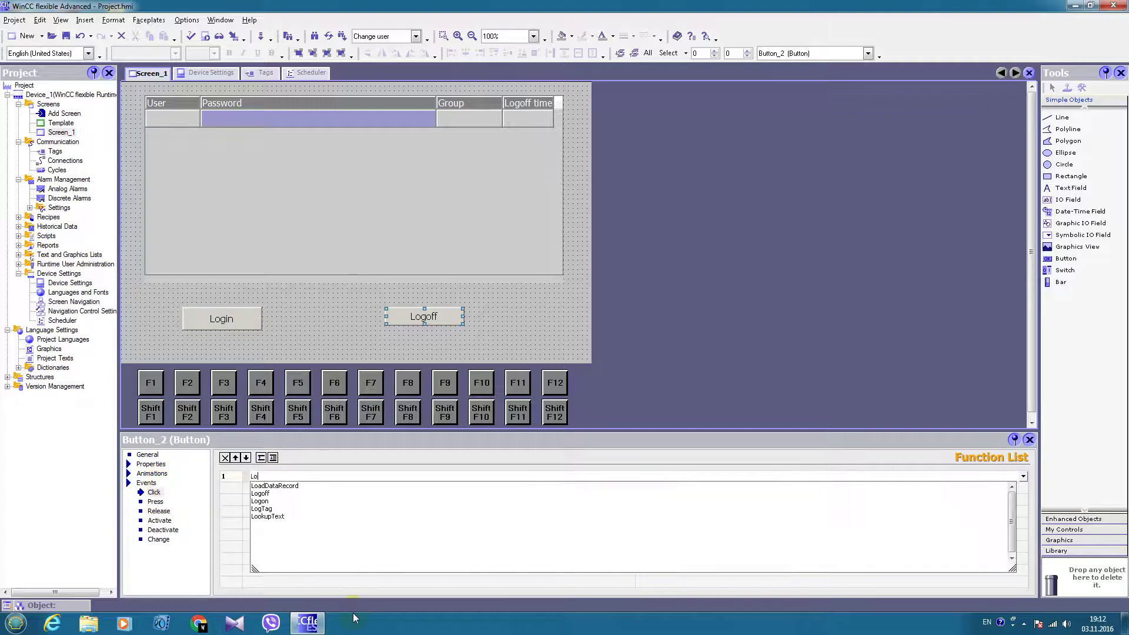
type("goff")
key("Return")
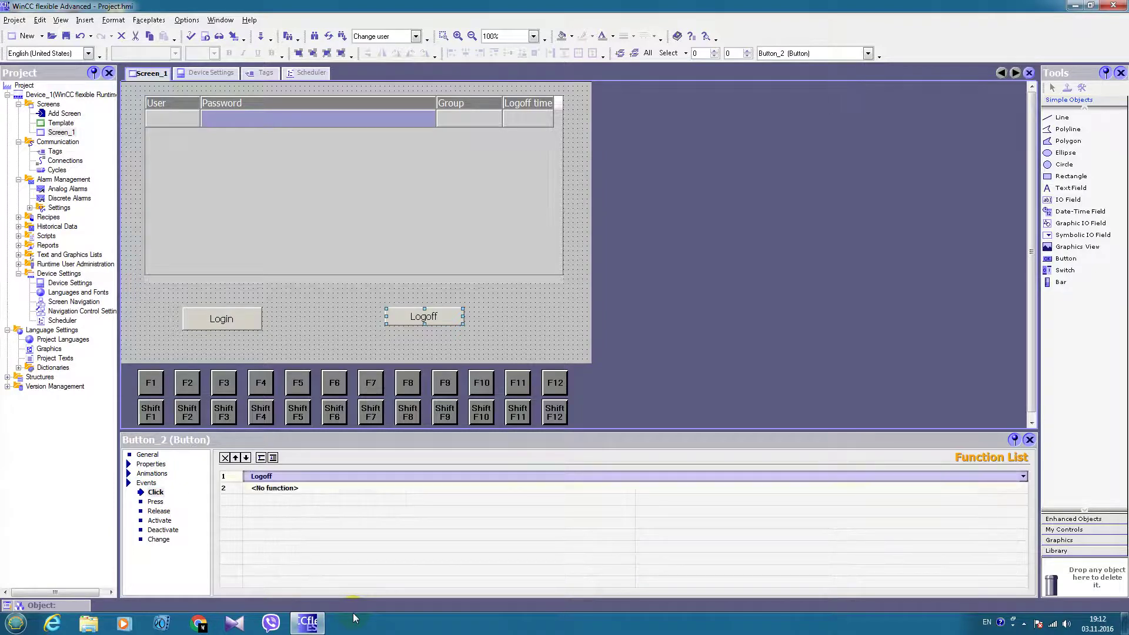
left_click(1030, 440)
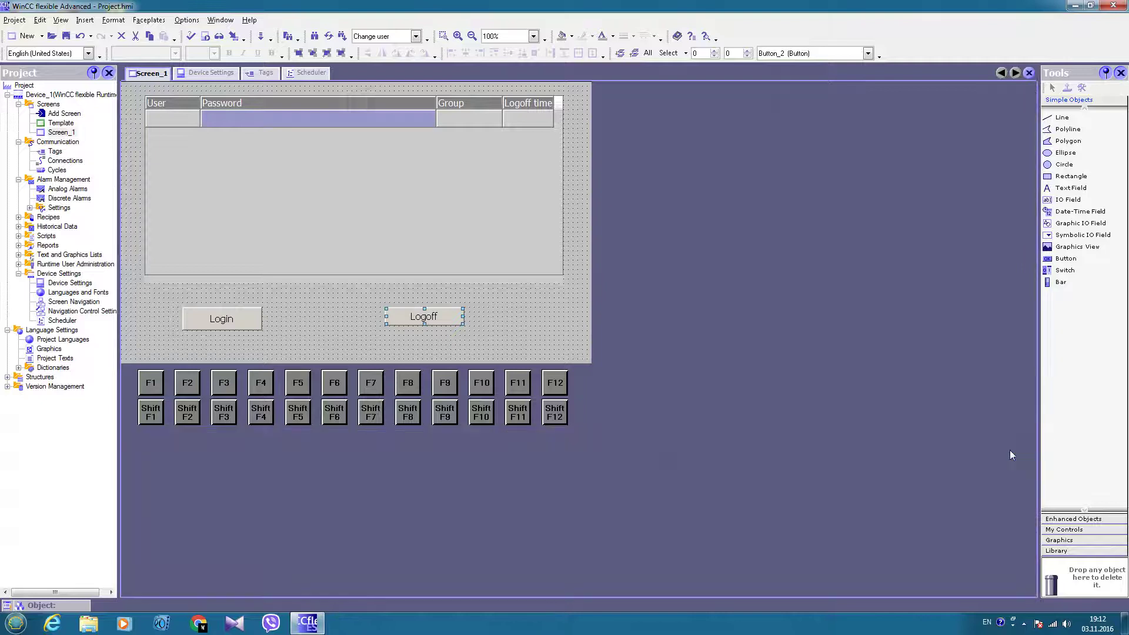
left_click(507, 311)
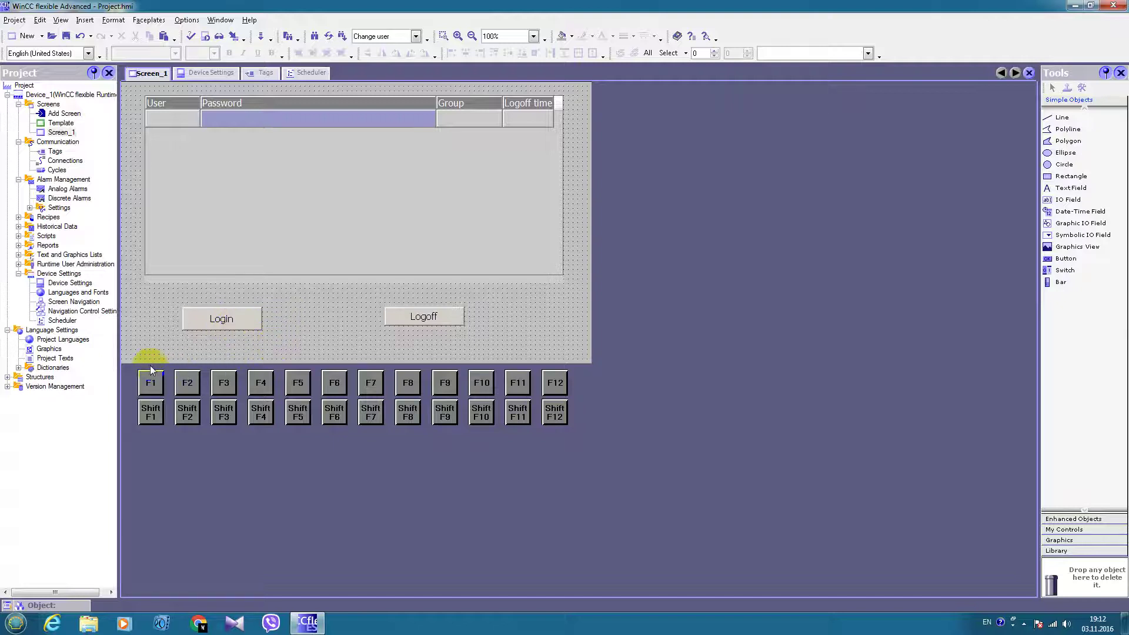
left_click(18, 264)
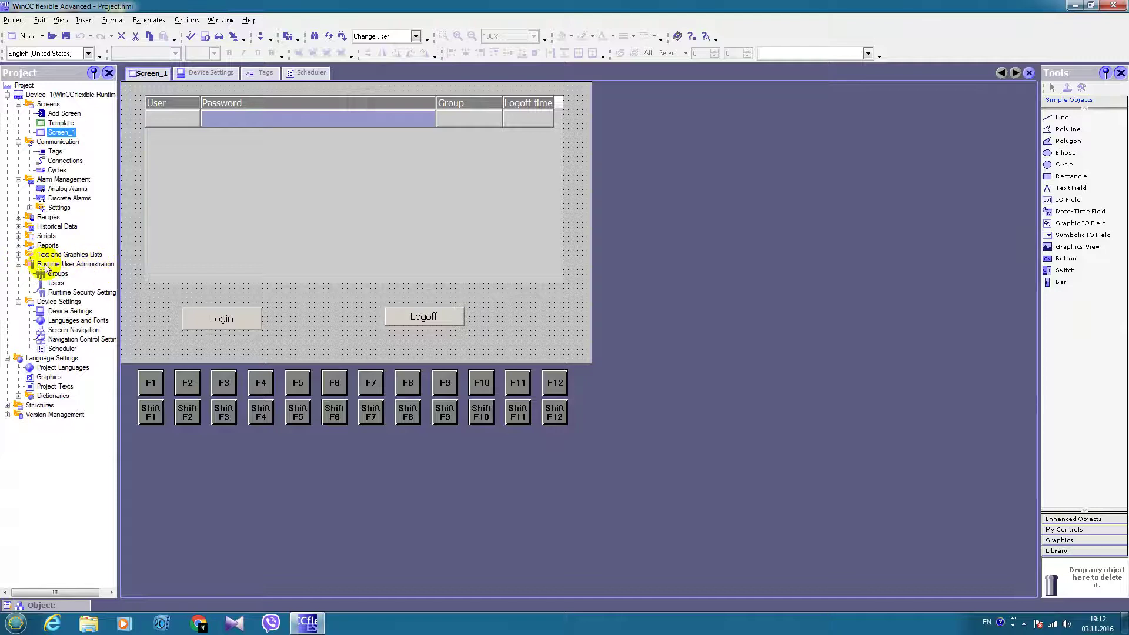
Rename the Users group to Operators in the Groups editor
left_click(57, 275)
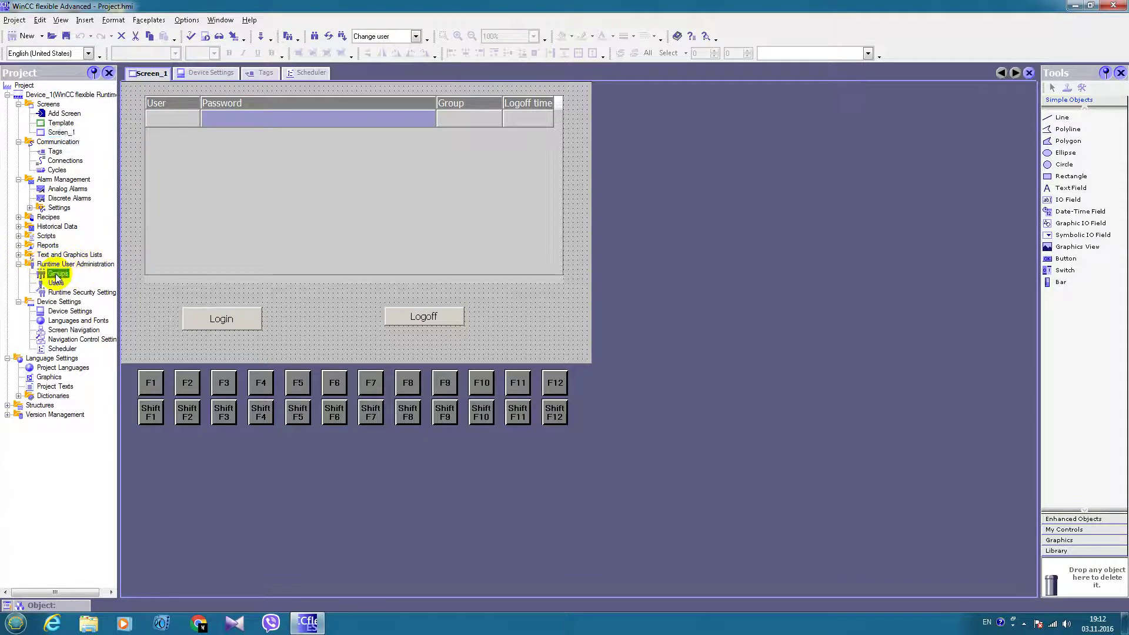
double_click(56, 275)
left_click(307, 152)
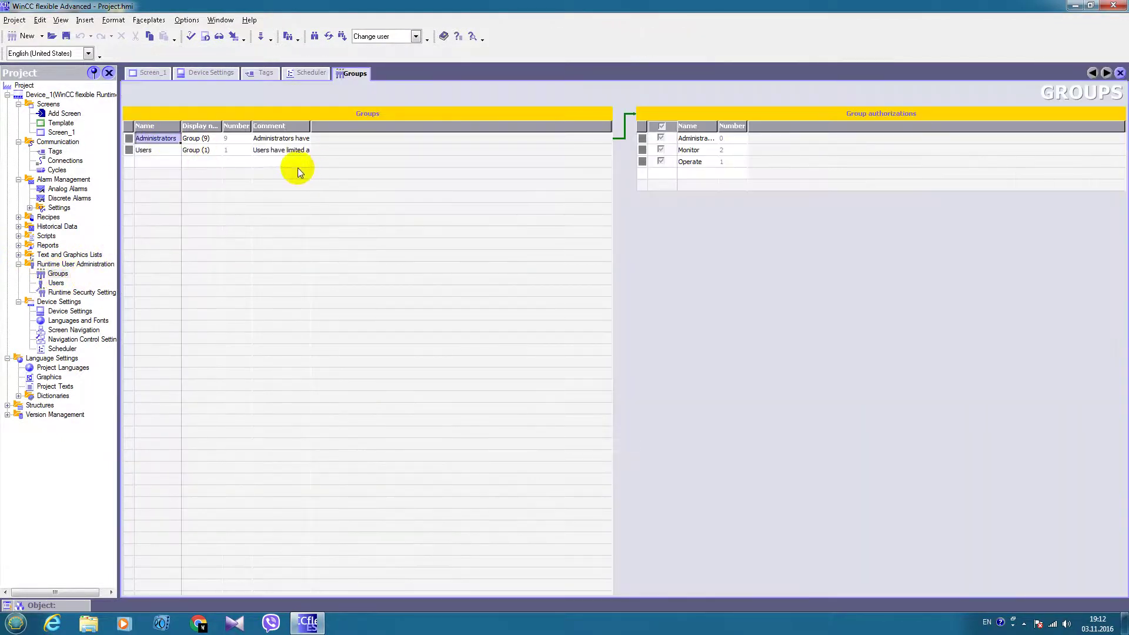
left_click(160, 153)
type("Operator")
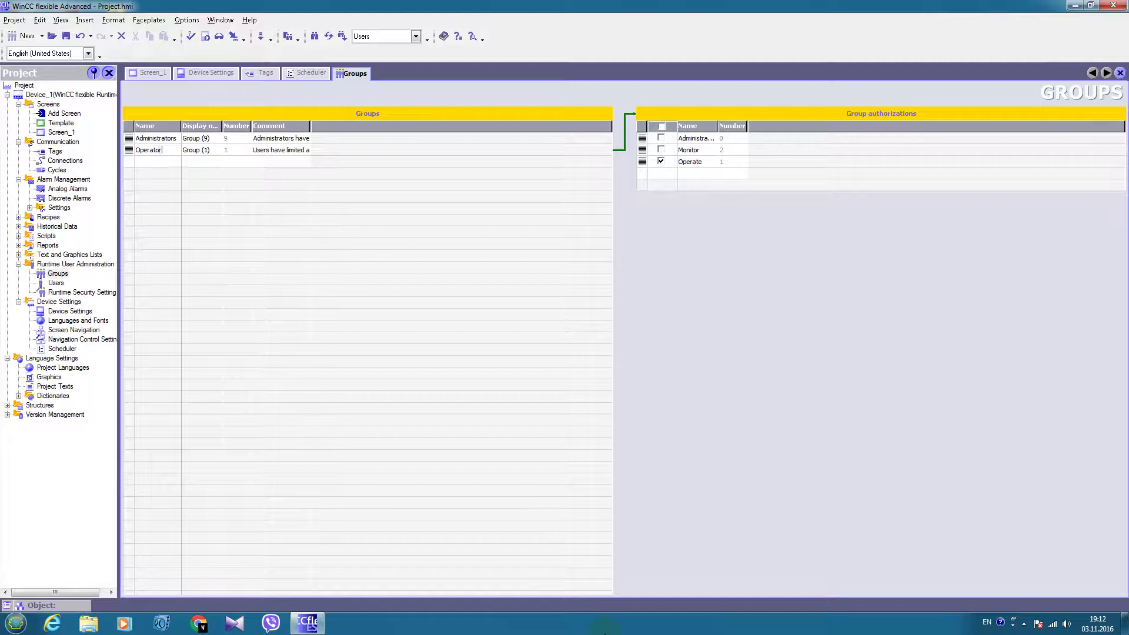
type("s")
key("Tab")
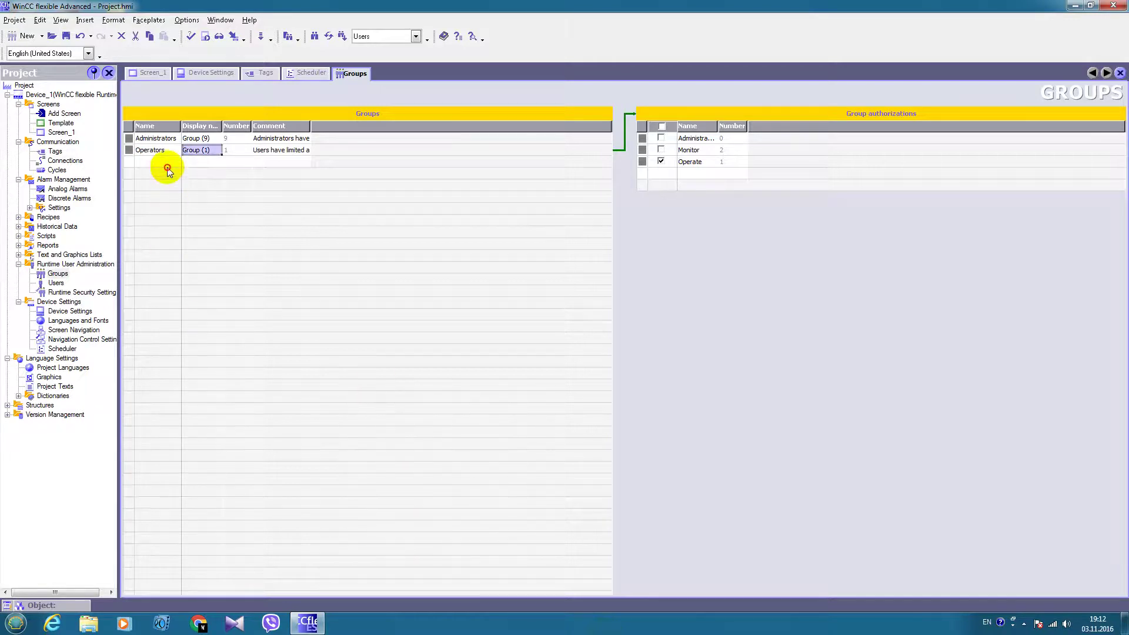
Add a Technicians group and grant it the Monitor authorization
left_click(167, 169)
type("Tech")
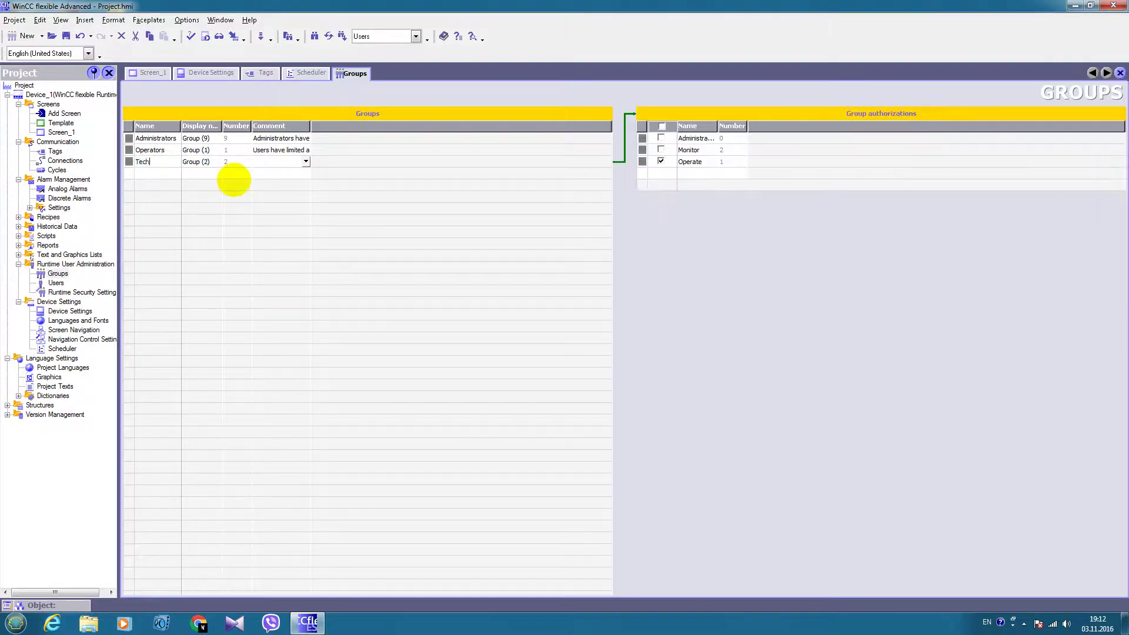
type("nicians")
key("Tab")
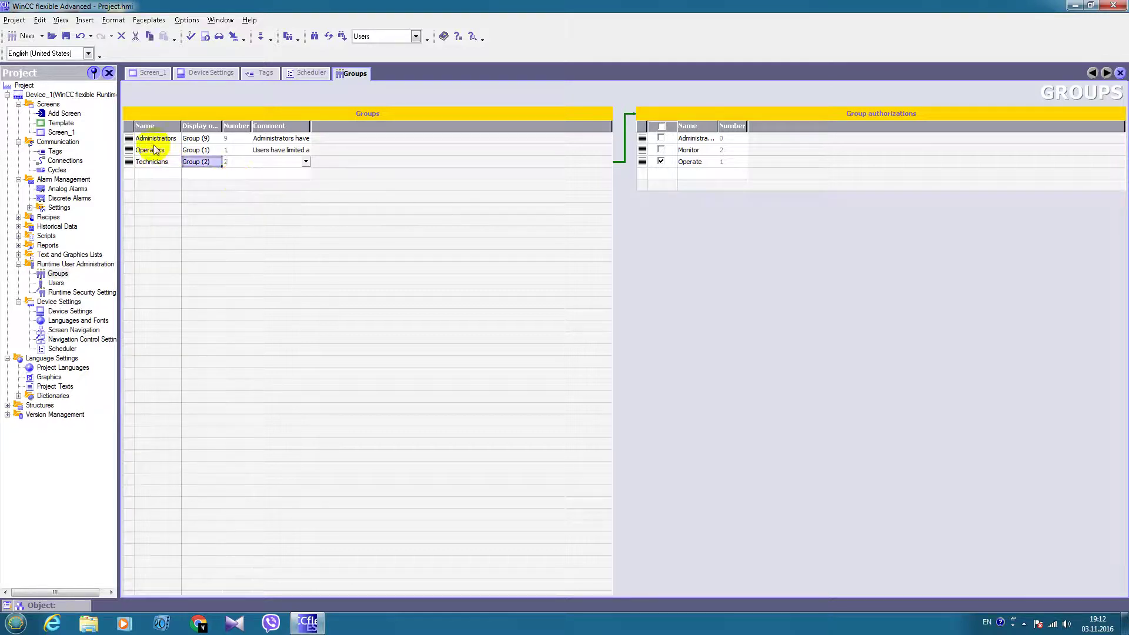
left_click(156, 140)
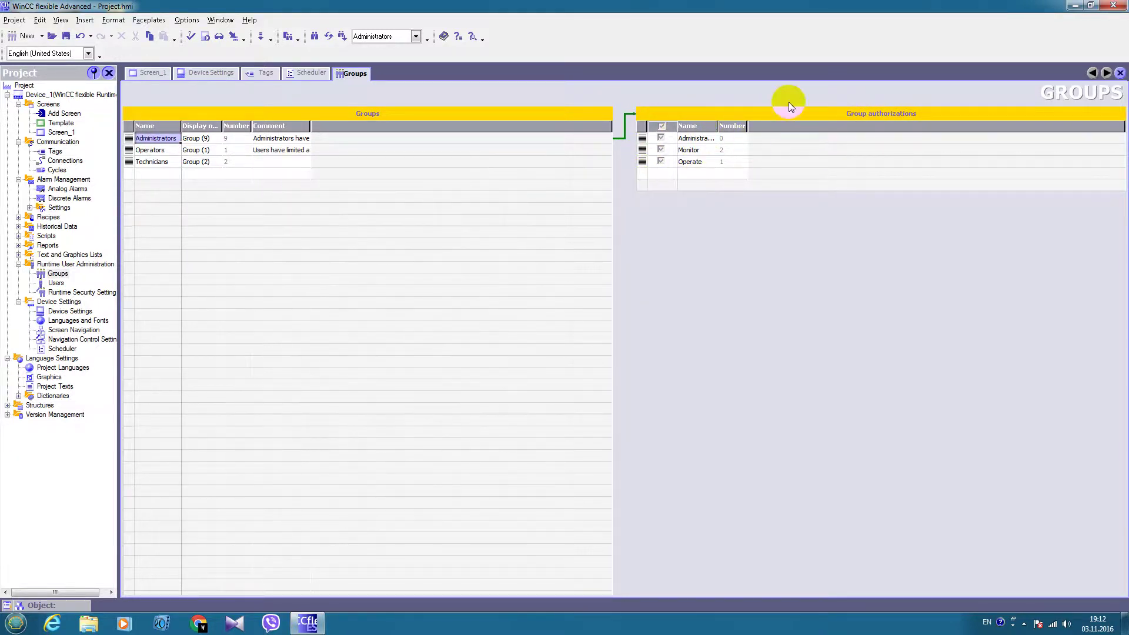
left_click(148, 150)
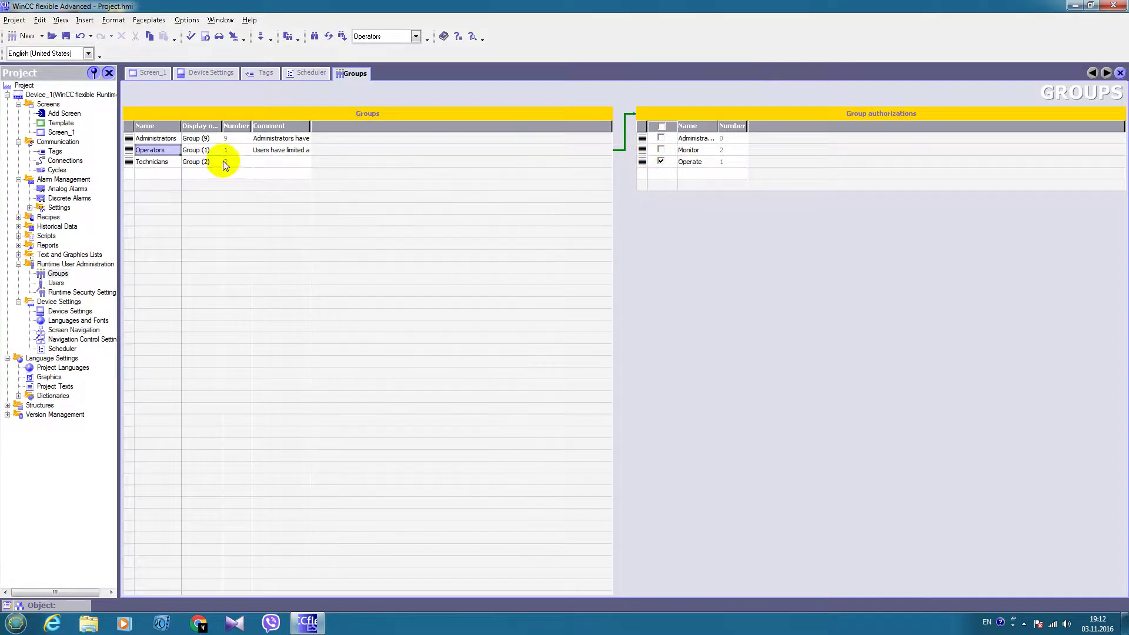
left_click(152, 162)
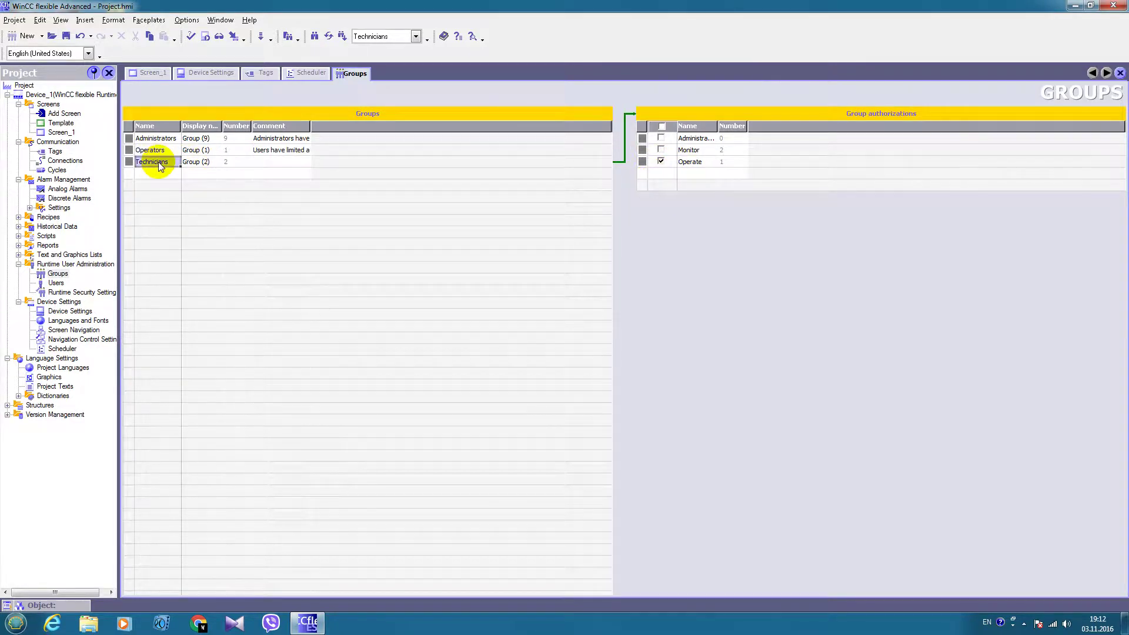
left_click(661, 150)
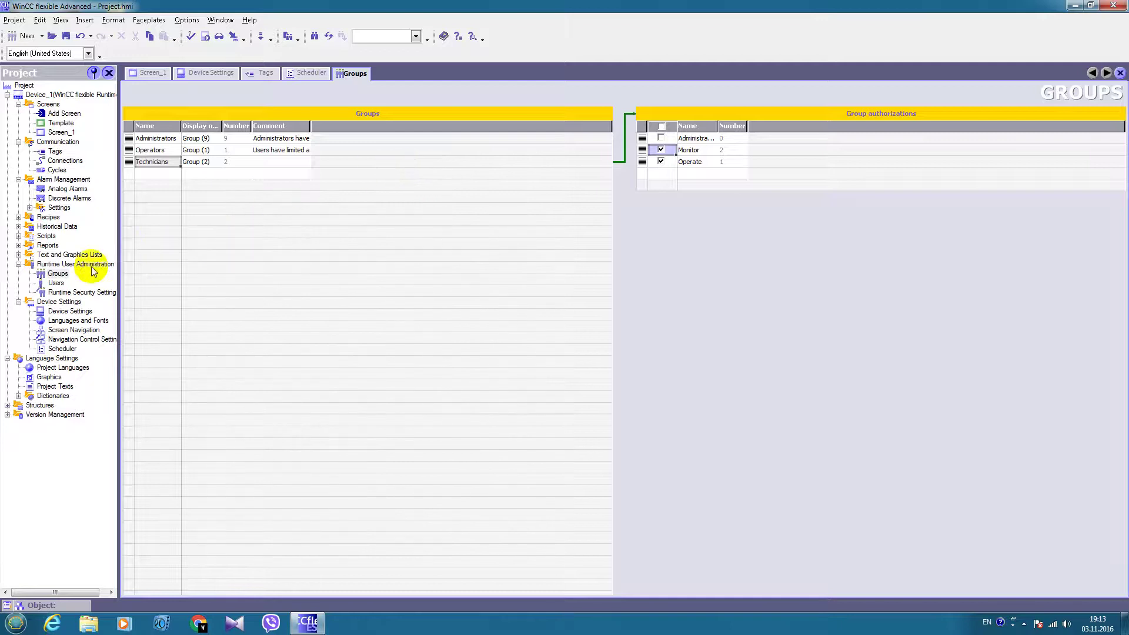
Set a new password for the Admin user in the Users editor
double_click(56, 283)
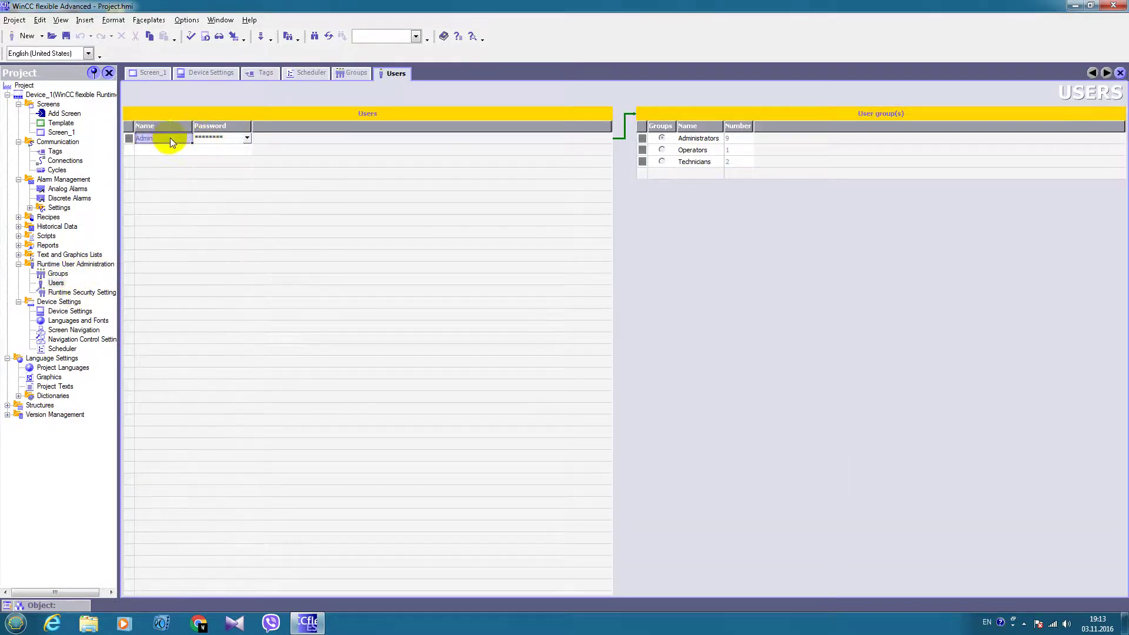
left_click(230, 139)
type("*")
left_click(306, 176)
type("**")
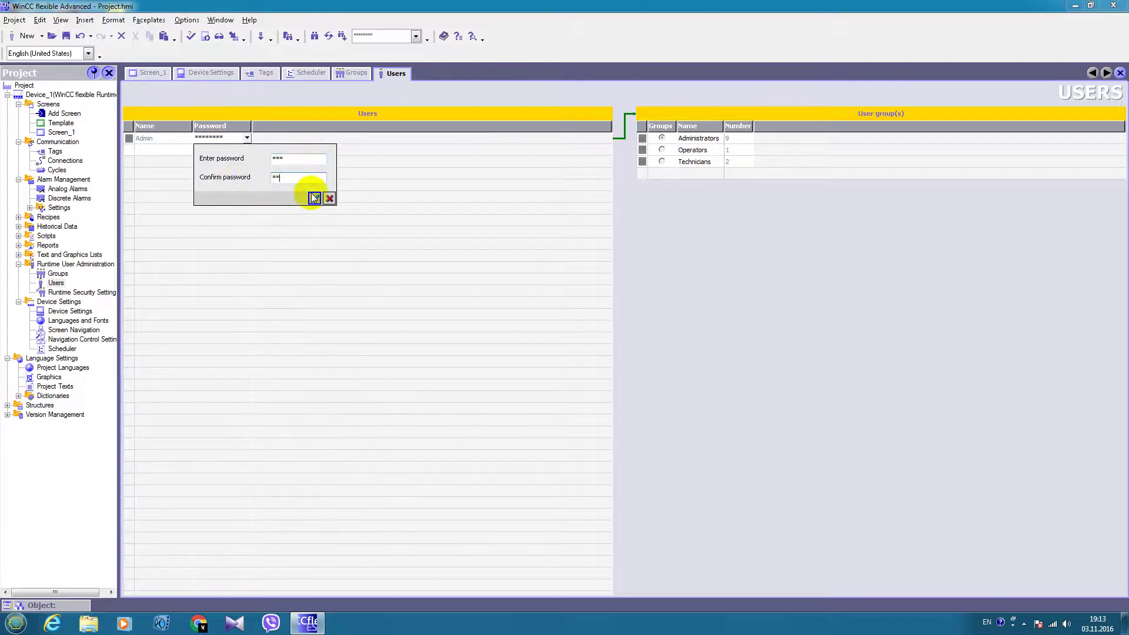
left_click(315, 199)
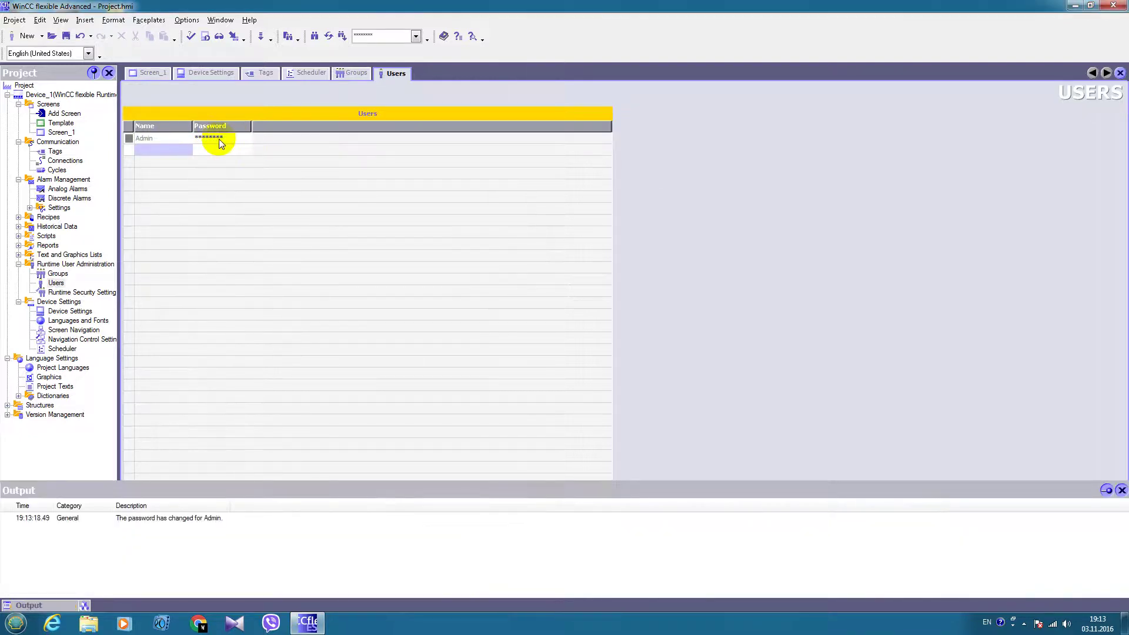
Add user John Smith with a password, assigned to the Technicians group
double_click(159, 150)
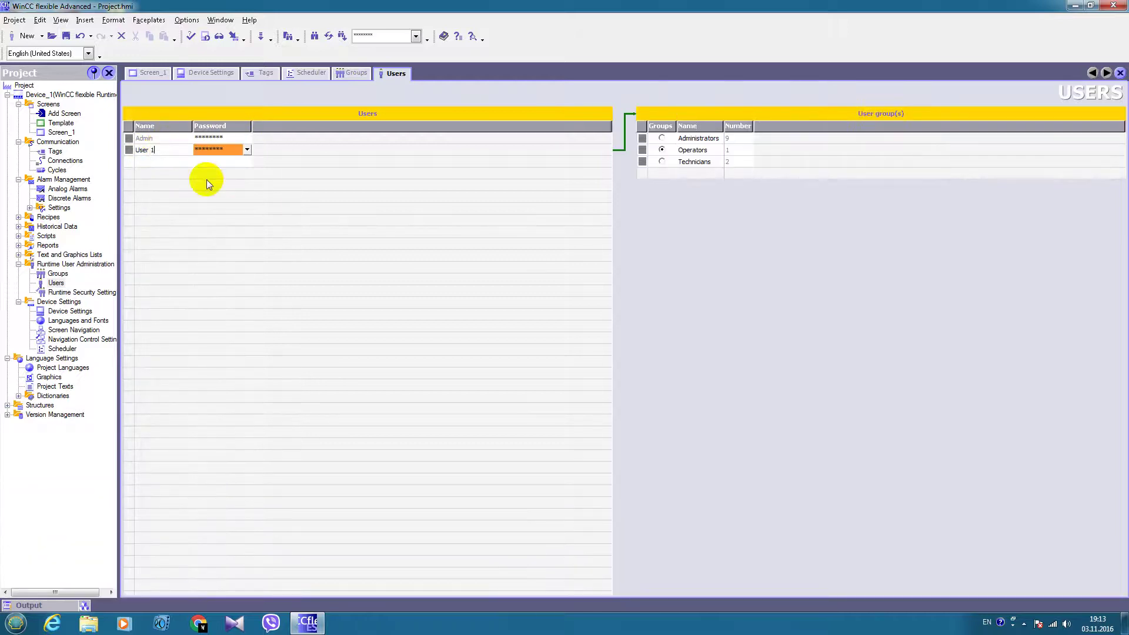
left_click(167, 153)
type("John Smith")
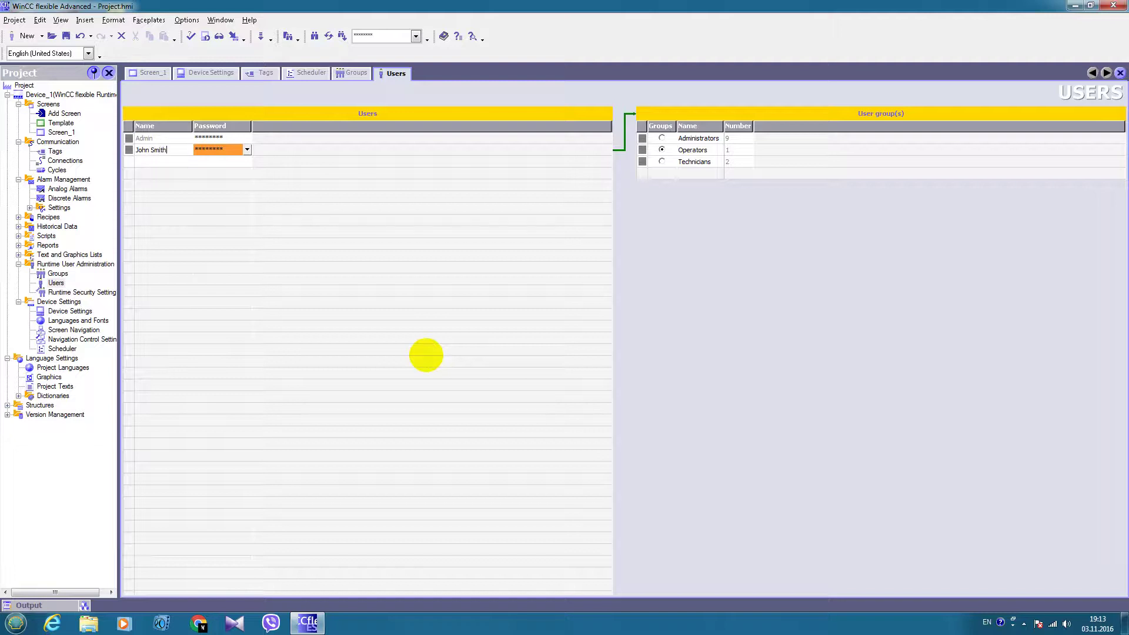
left_click(225, 150)
type("123")
key("Tab")
type("12")
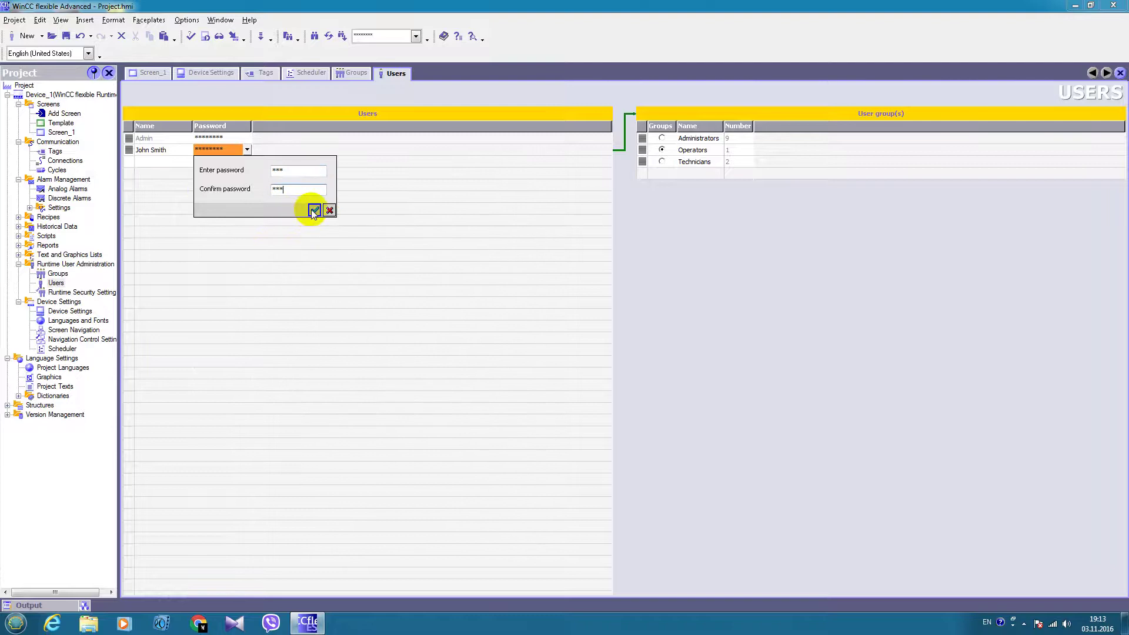
left_click(314, 211)
left_click(181, 152)
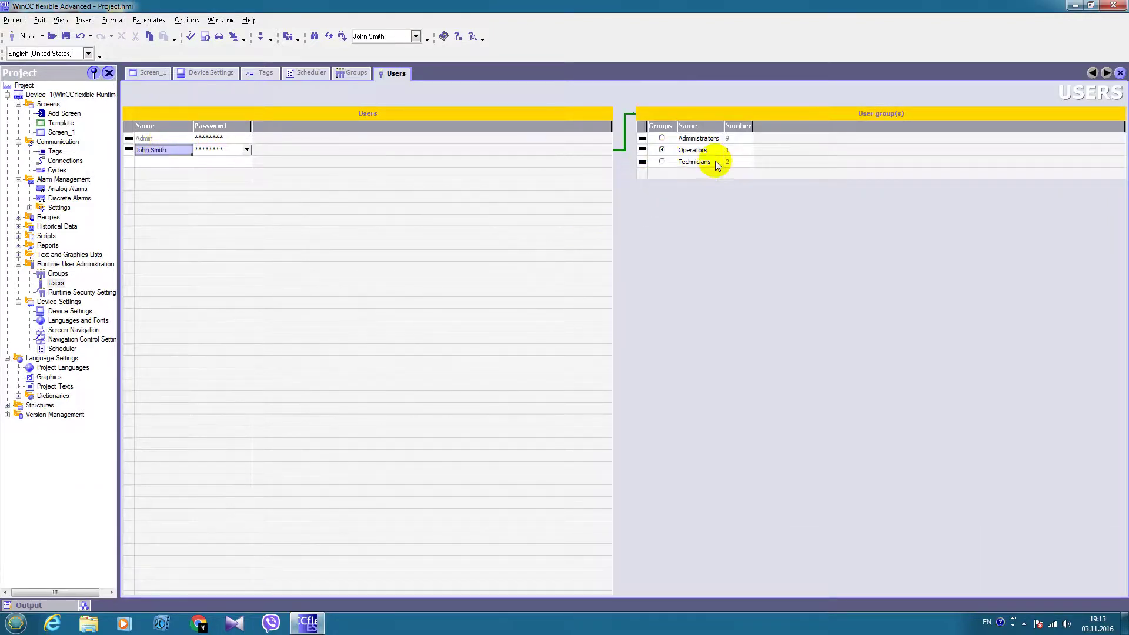
left_click(661, 161)
double_click(146, 161)
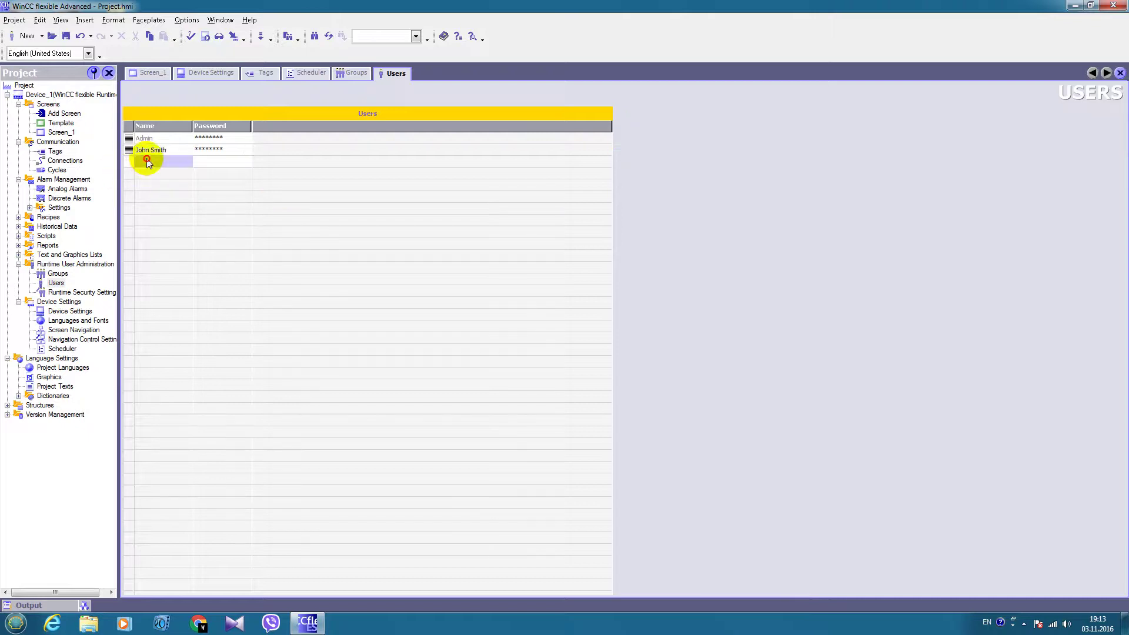
type("Jane")
key("Return")
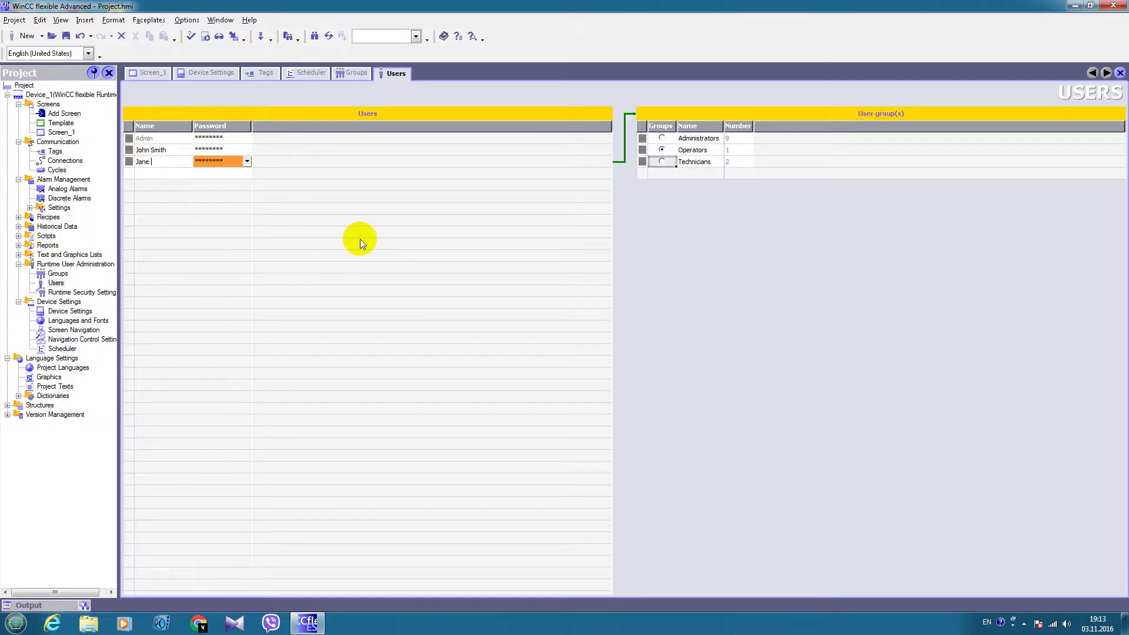
type("Darling")
left_click(246, 161)
type("**")
key("Tab")
type("**")
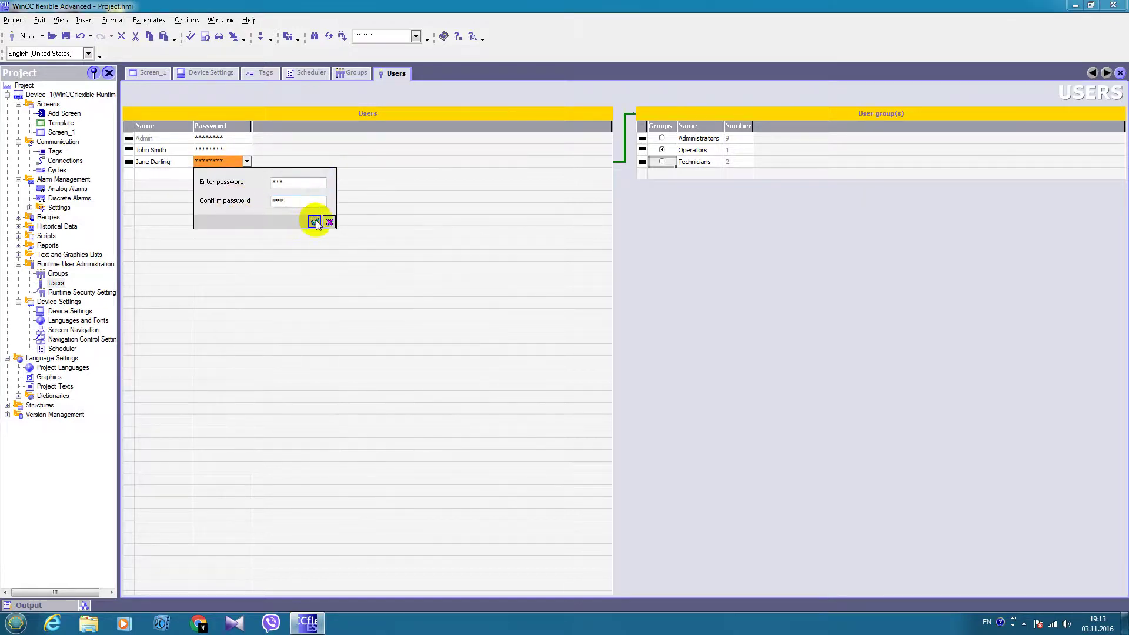
left_click(314, 221)
left_click(171, 161)
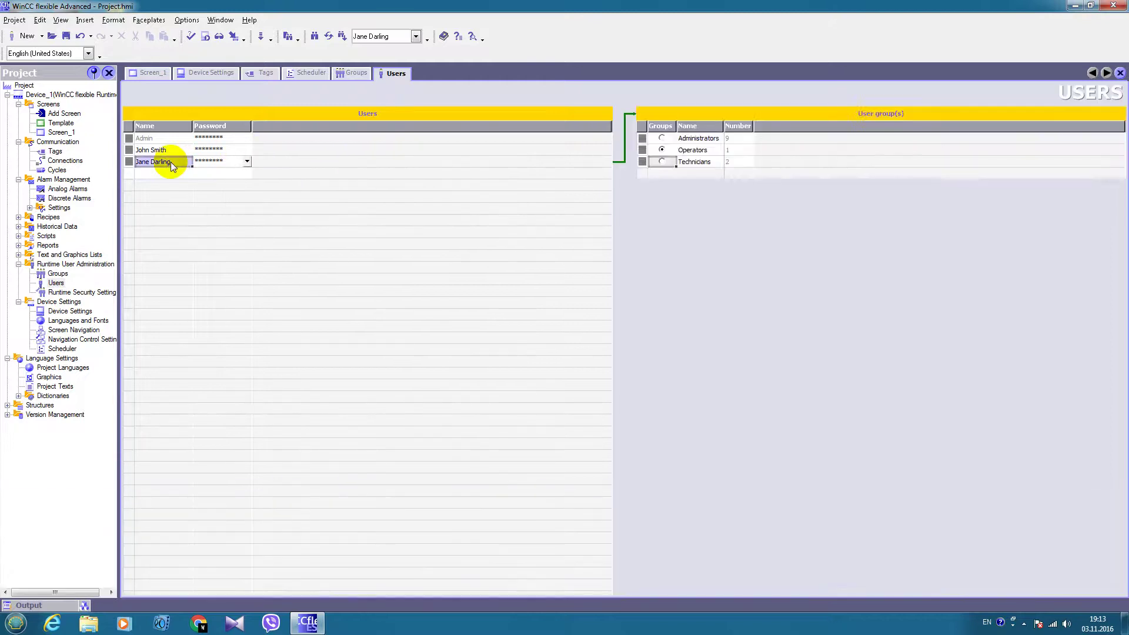
left_click(662, 150)
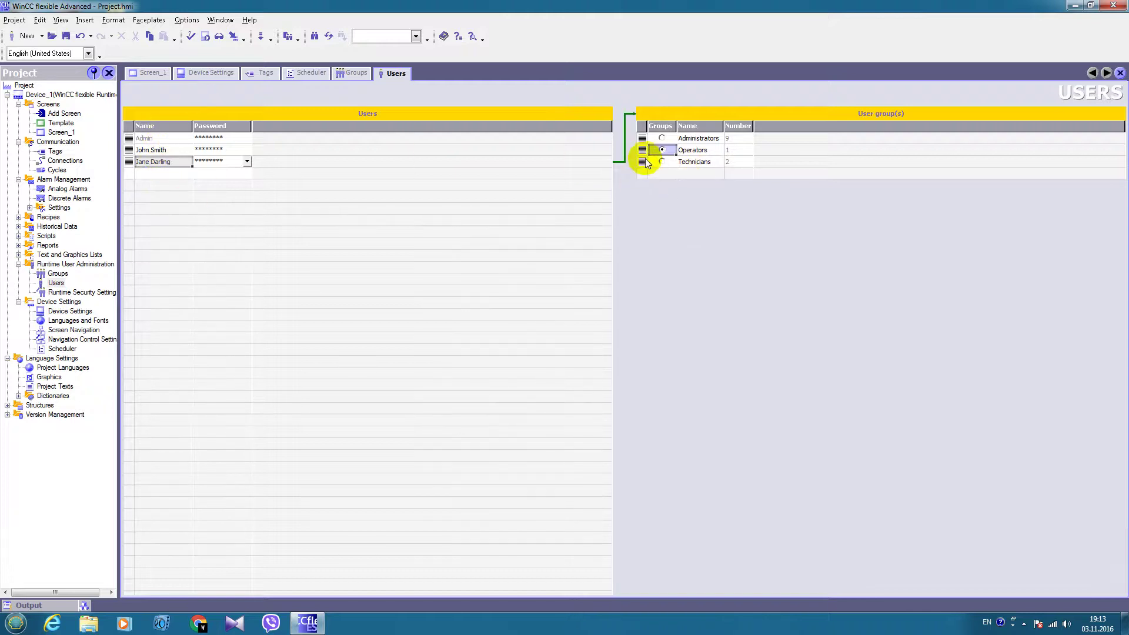
Open Screen_1 and compile the project to start runtime
left_click(692, 107)
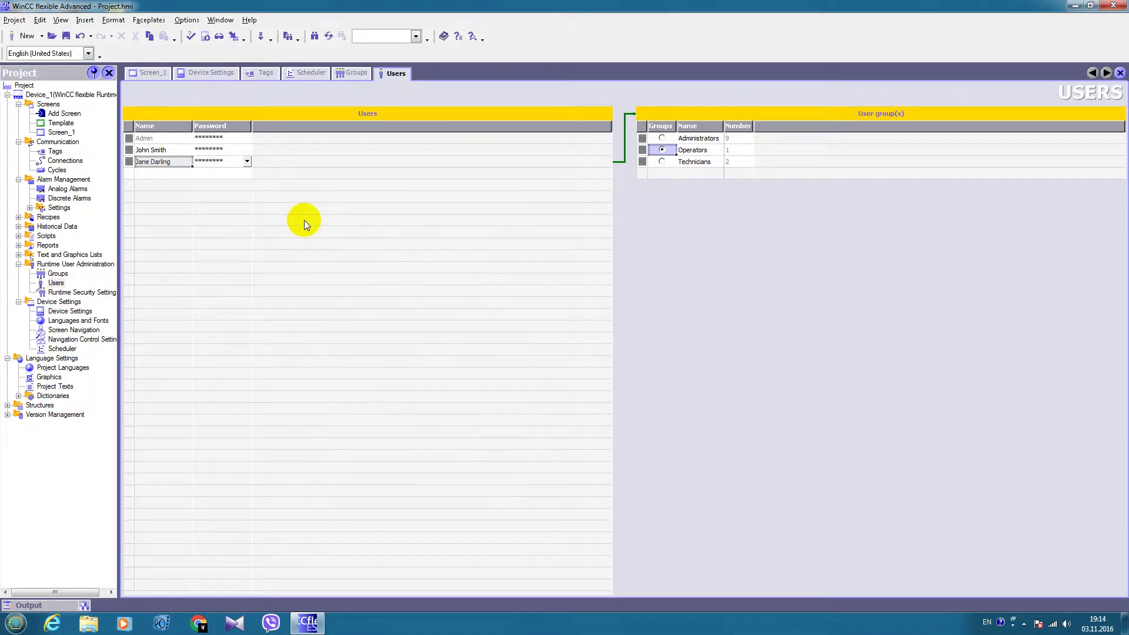
double_click(61, 132)
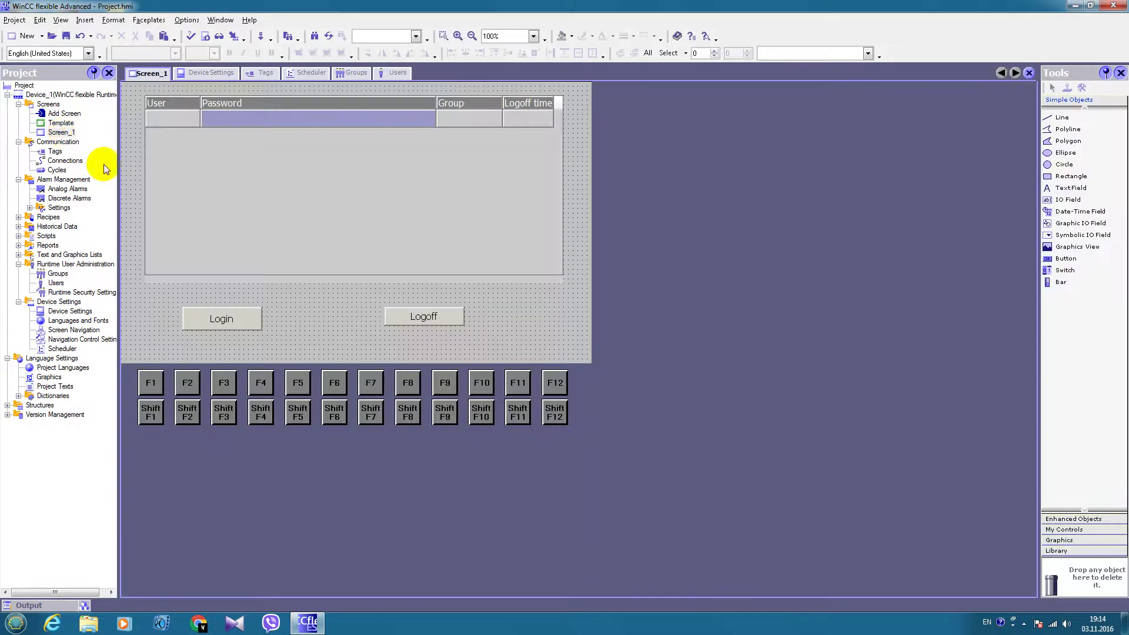
left_click(204, 37)
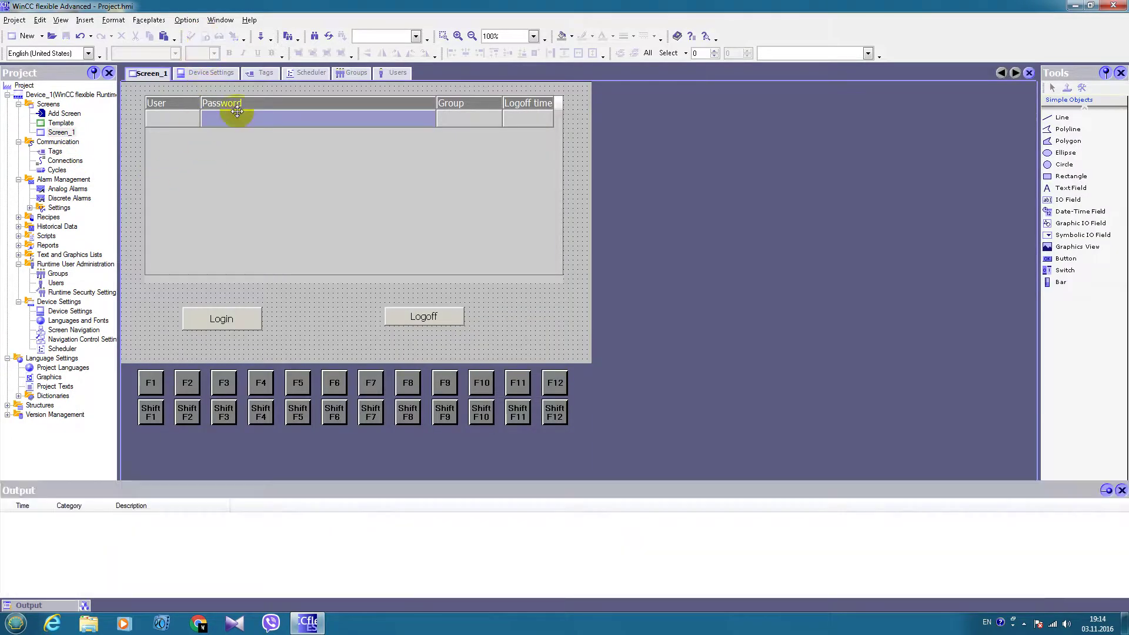
key("super+d")
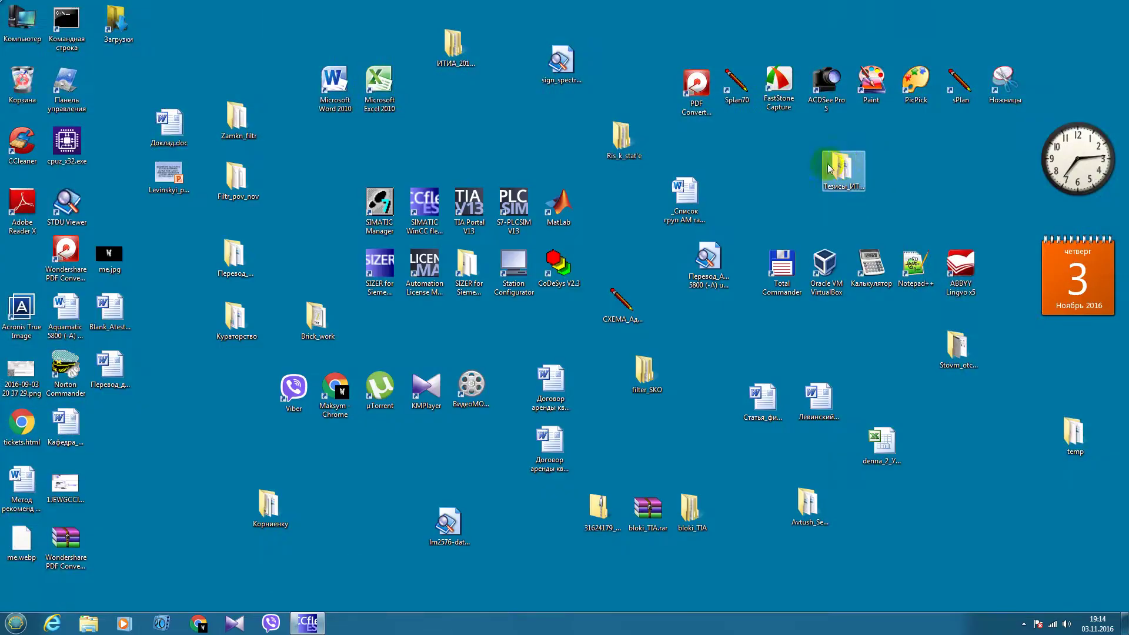
Log on to the runtime as Admin with the account password
left_click(470, 157)
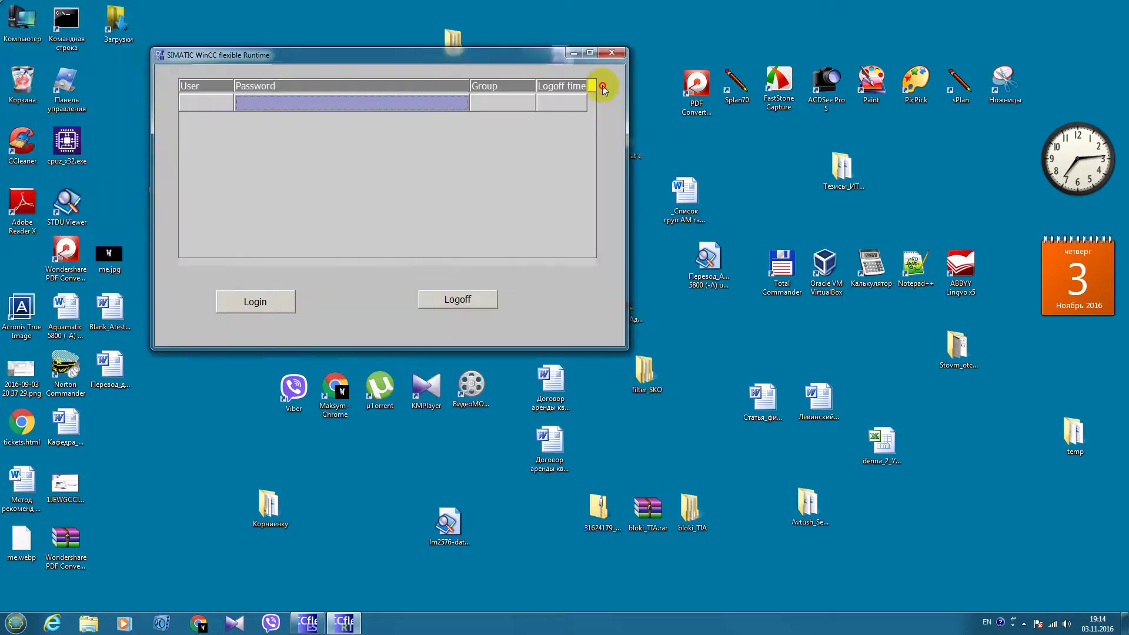
left_click(464, 378)
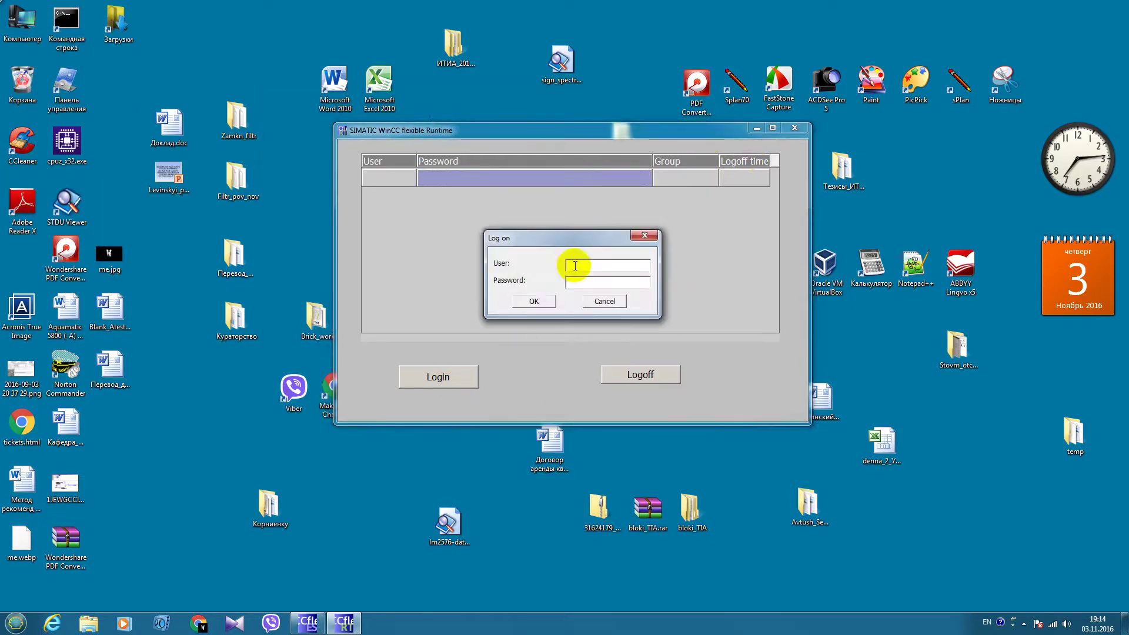
left_click_drag(575, 239, 211, 228)
left_click(260, 499)
type("Admin")
key("Tab")
type("1")
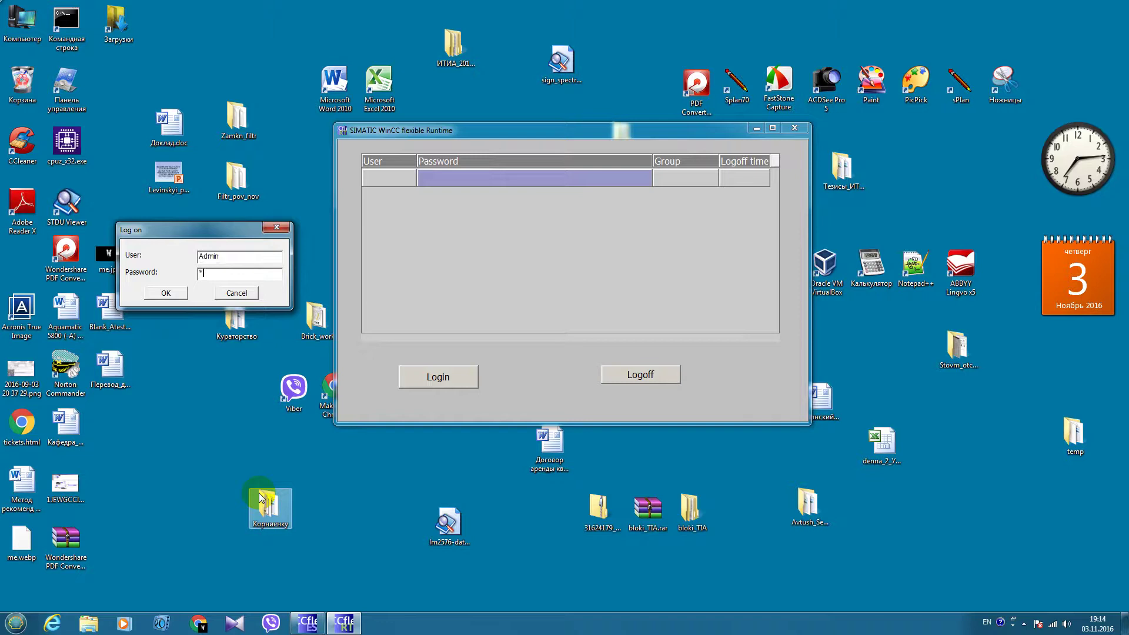
type("00000")
left_click(166, 293)
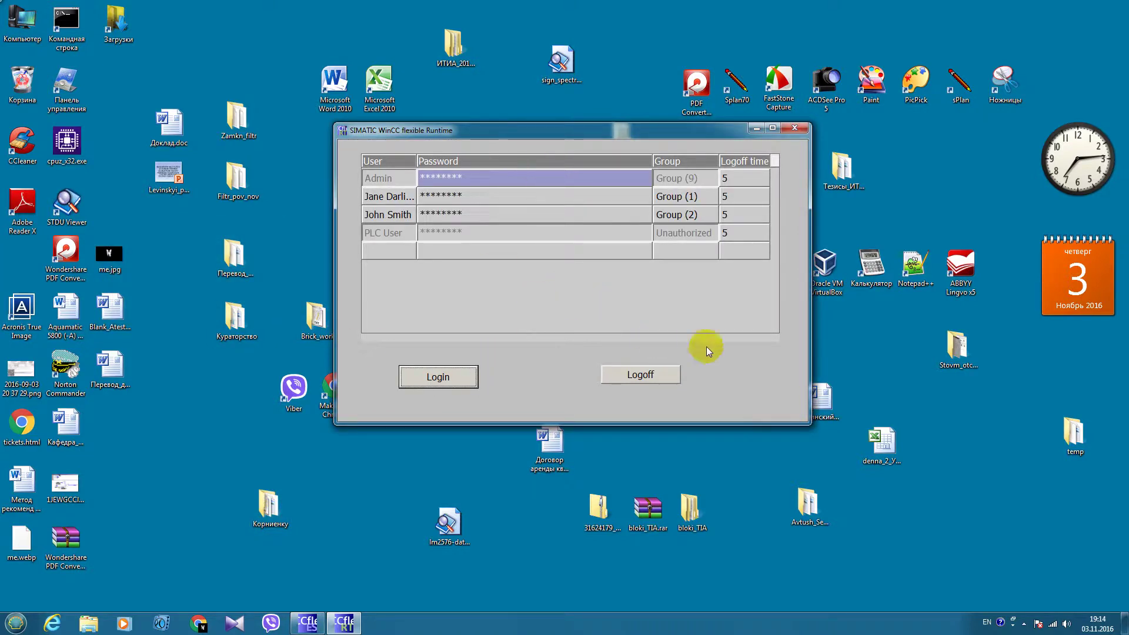
Open and cancel password changes for Jane Darling and John Smith, then log off
left_click(441, 196)
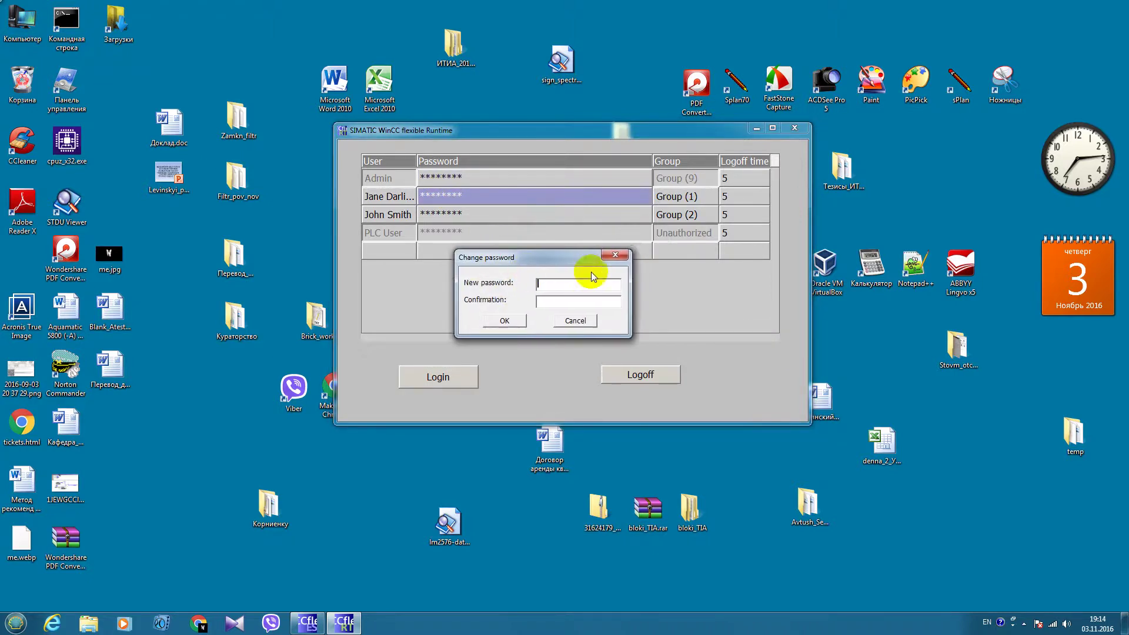
left_click(644, 235)
left_click(502, 215)
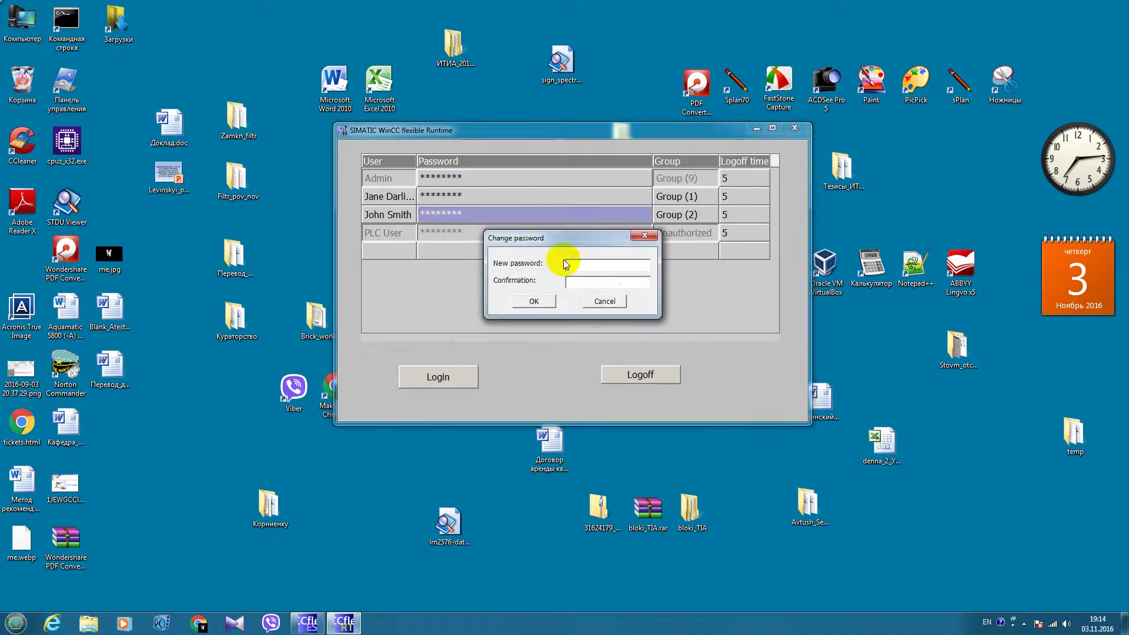
left_click(645, 235)
left_click(635, 374)
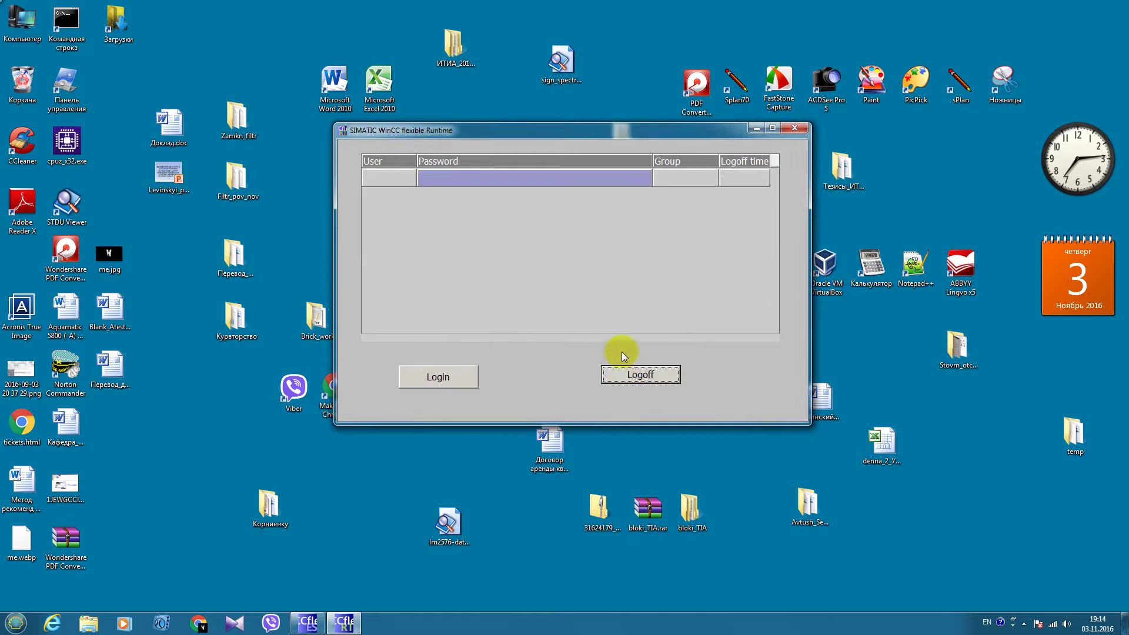
left_click(440, 377)
double_click(608, 268)
type("John Smith")
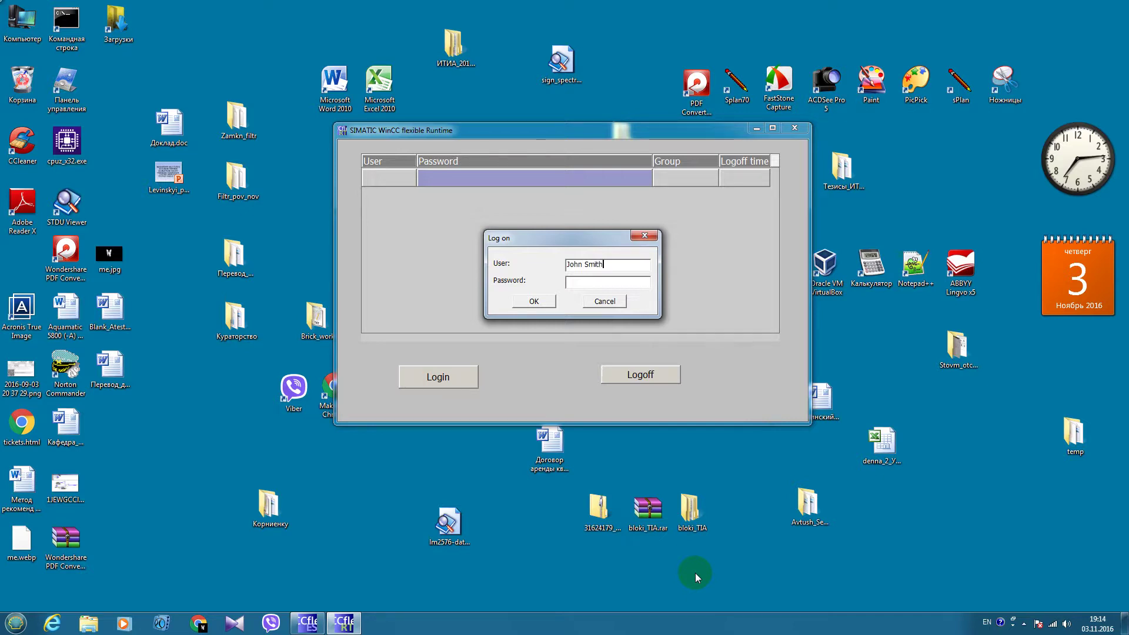
key("Return")
key("Tab")
type("********")
left_click(532, 301)
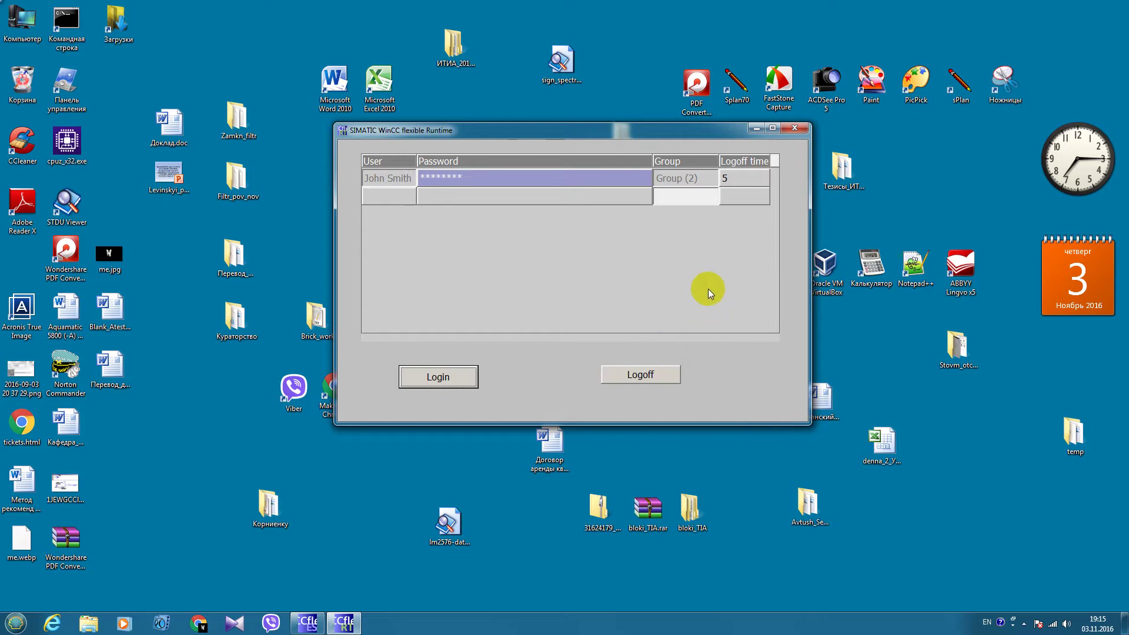
left_click(649, 376)
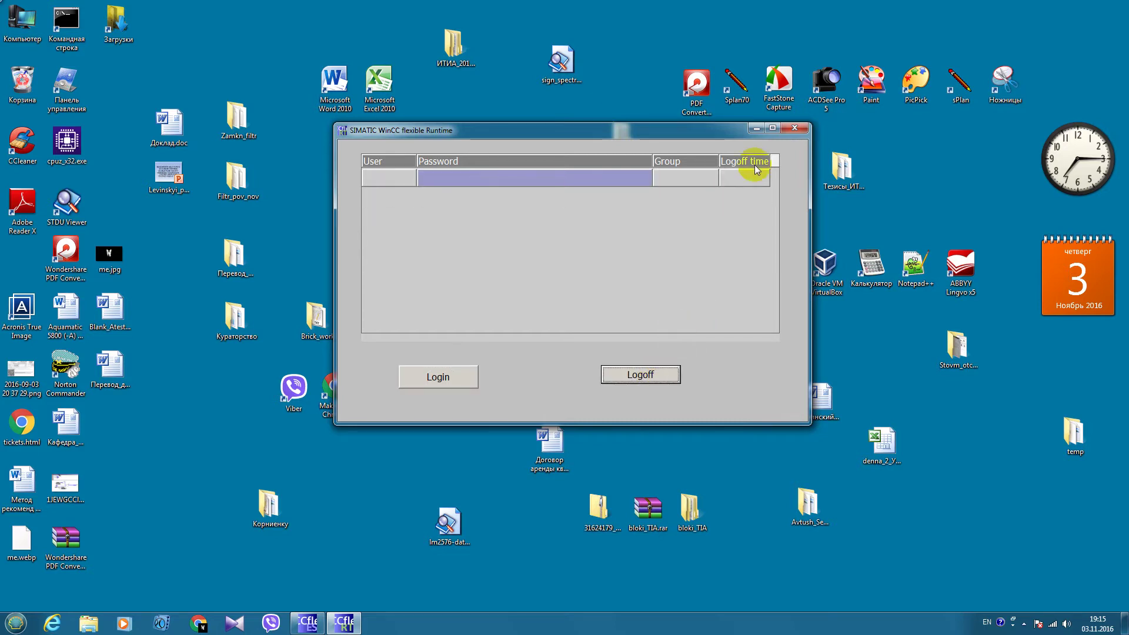